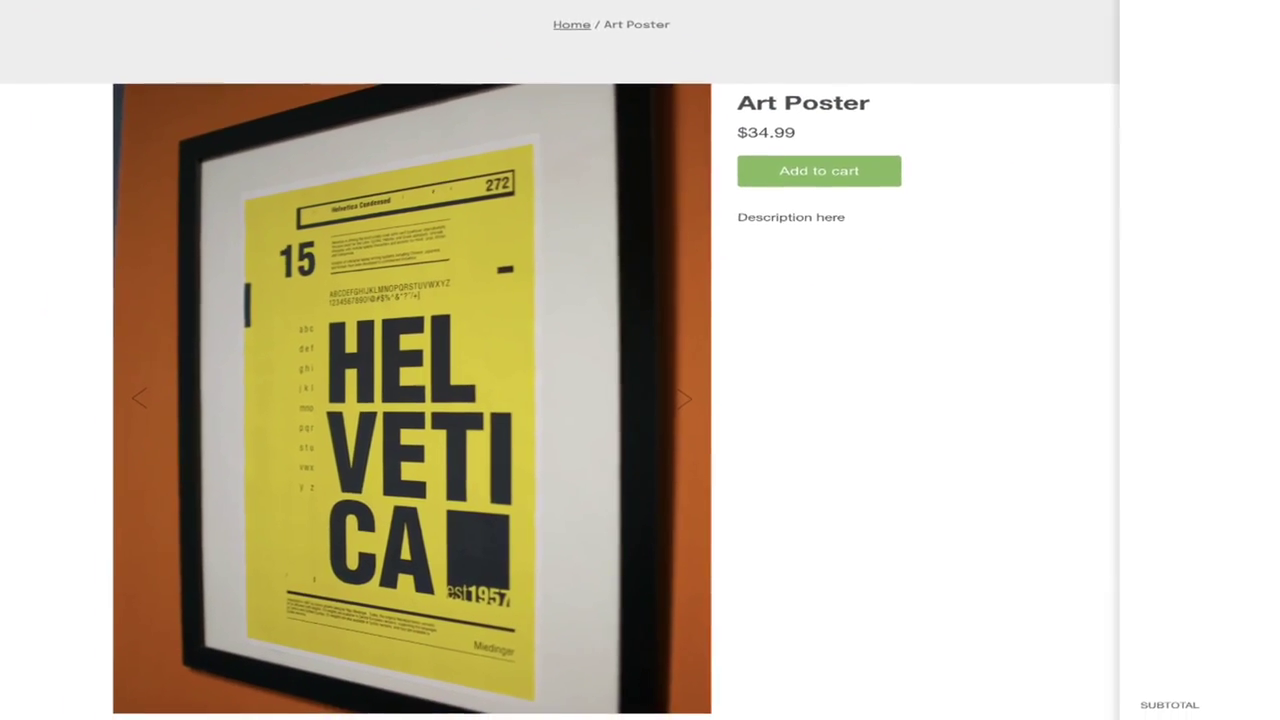
Open the checkout for the Art Poster in the cart, and close the checkout window.
click(1150, 698)
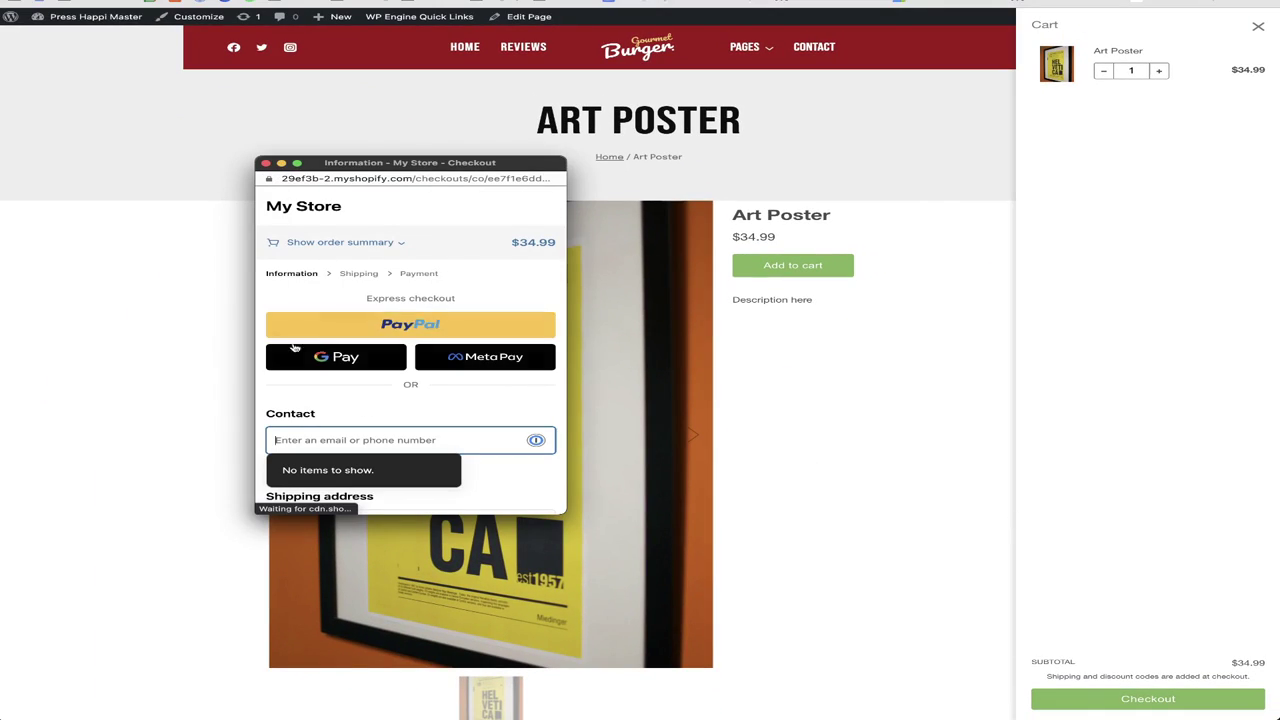
click(266, 163)
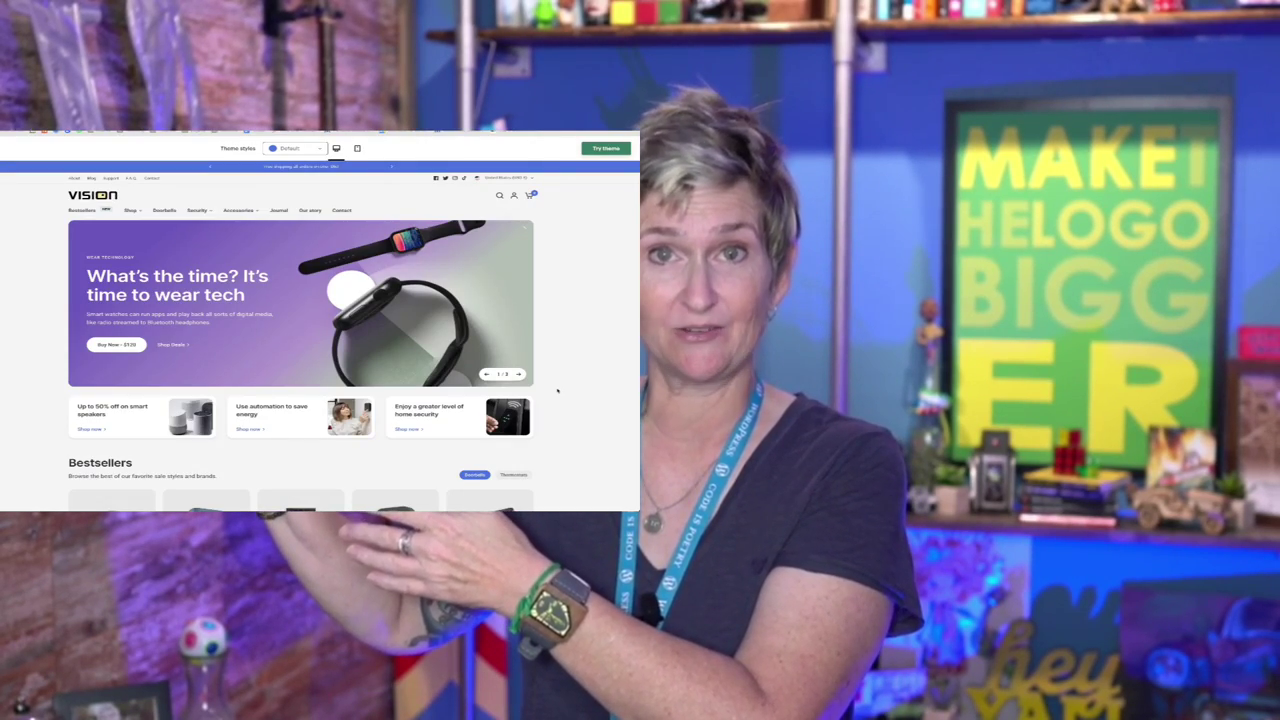
Look through the Vision theme demo's home page down past the Bestsellers section.
scroll(557, 390, down, 3)
scroll(754, 426, down, 5)
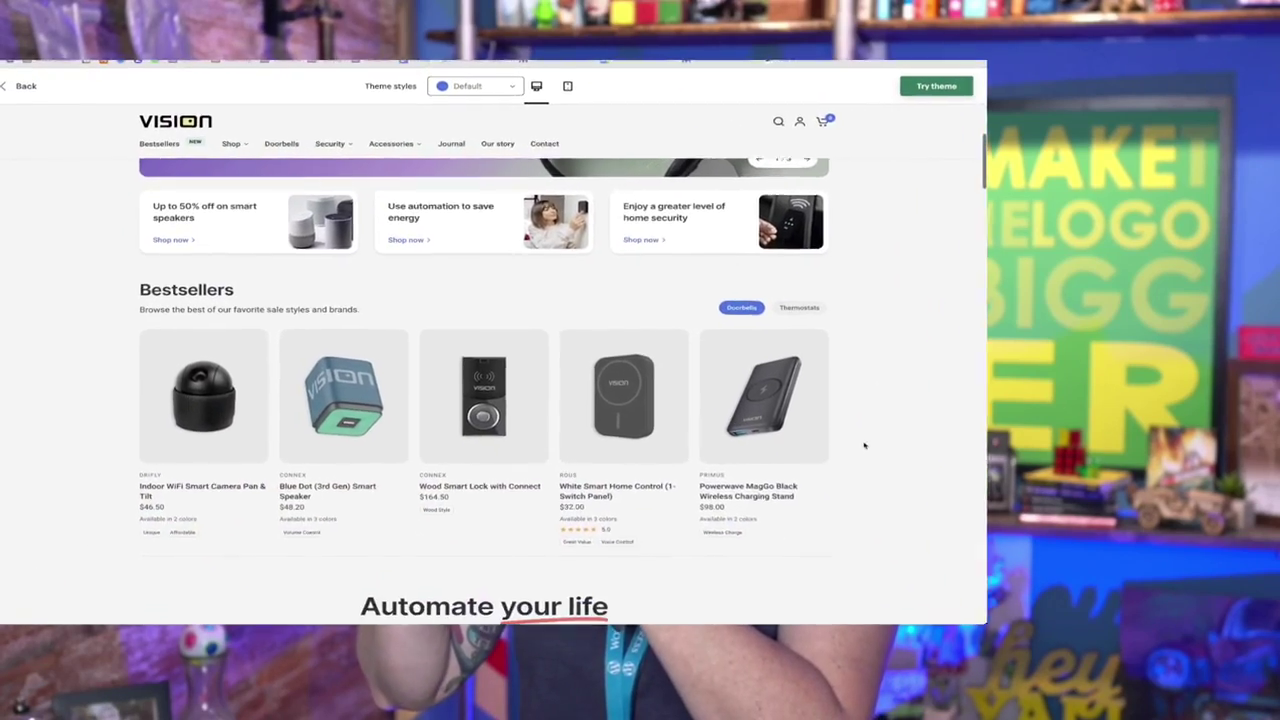
scroll(1124, 492, down, 3)
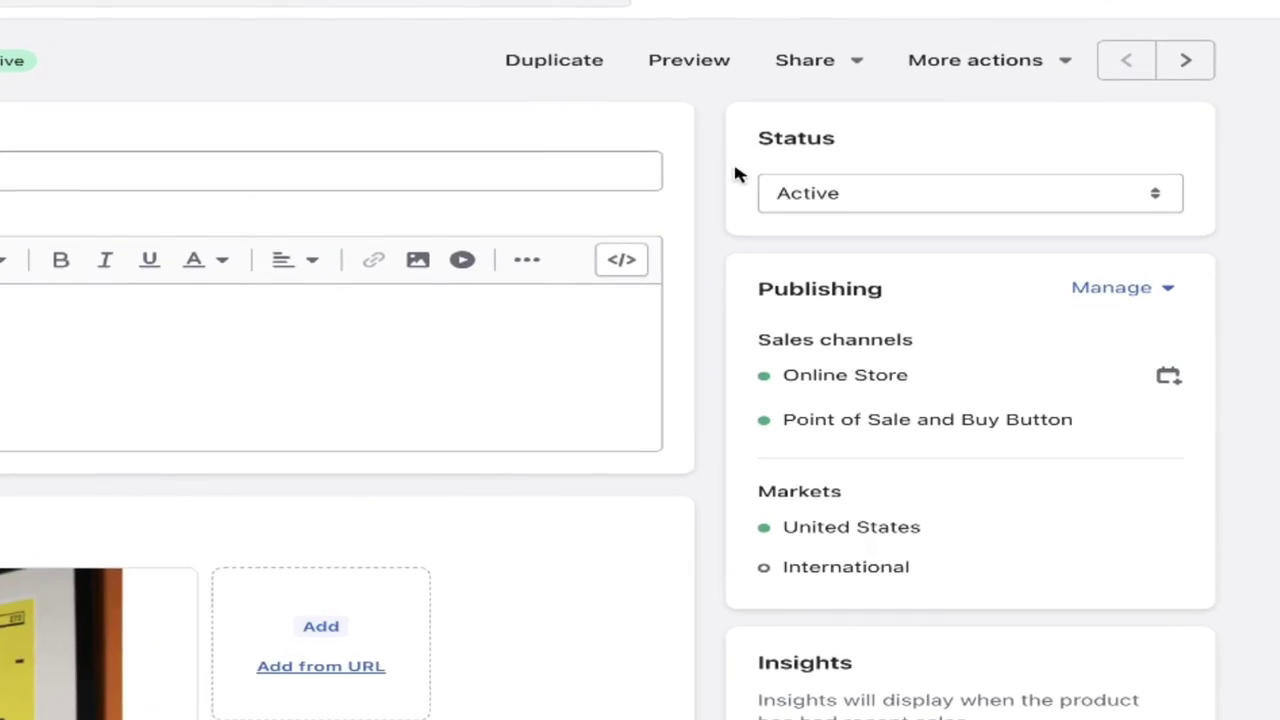
Check the installed apps in Shopify's app and sales channel settings, and return to the Art Poster product.
click(1027, 63)
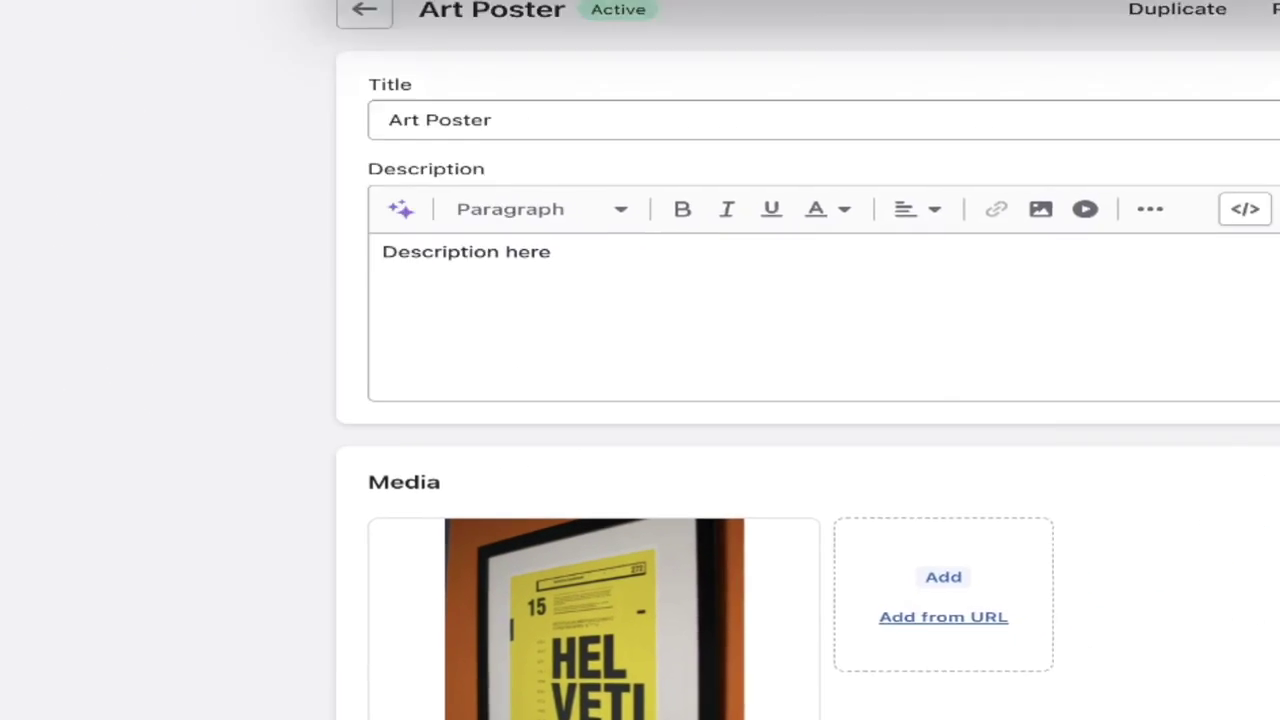
click(287, 450)
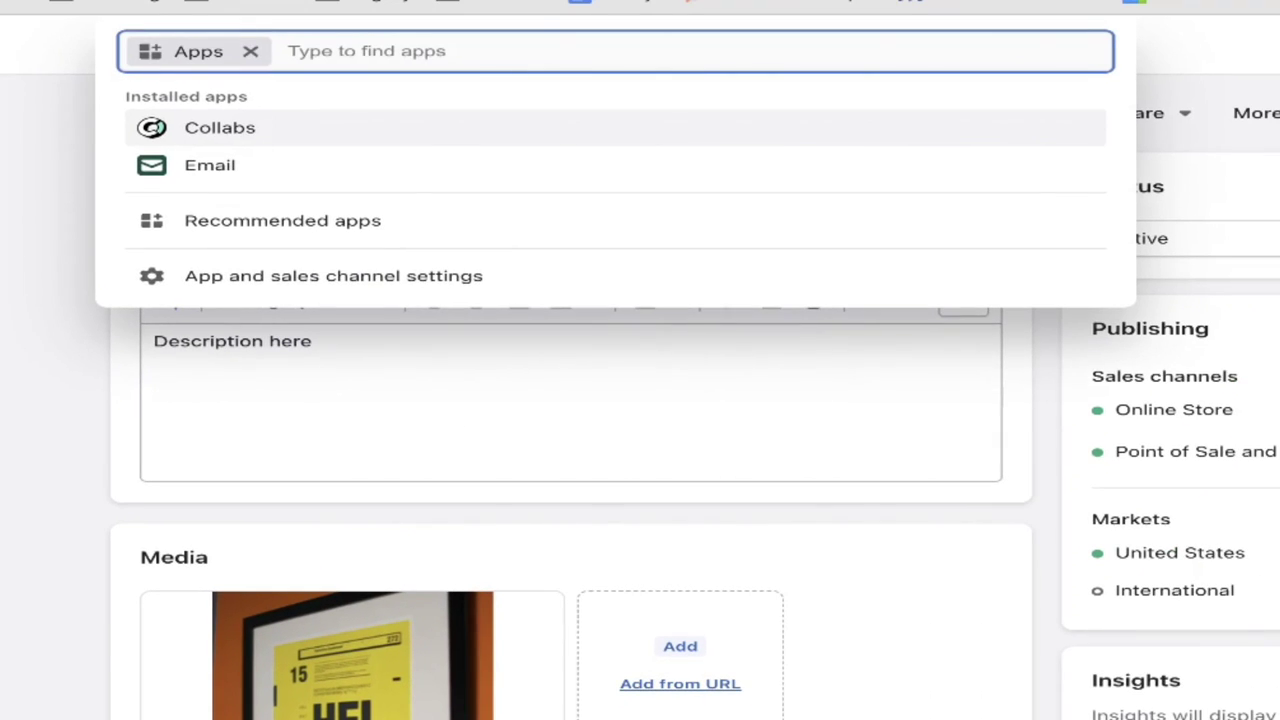
click(244, 278)
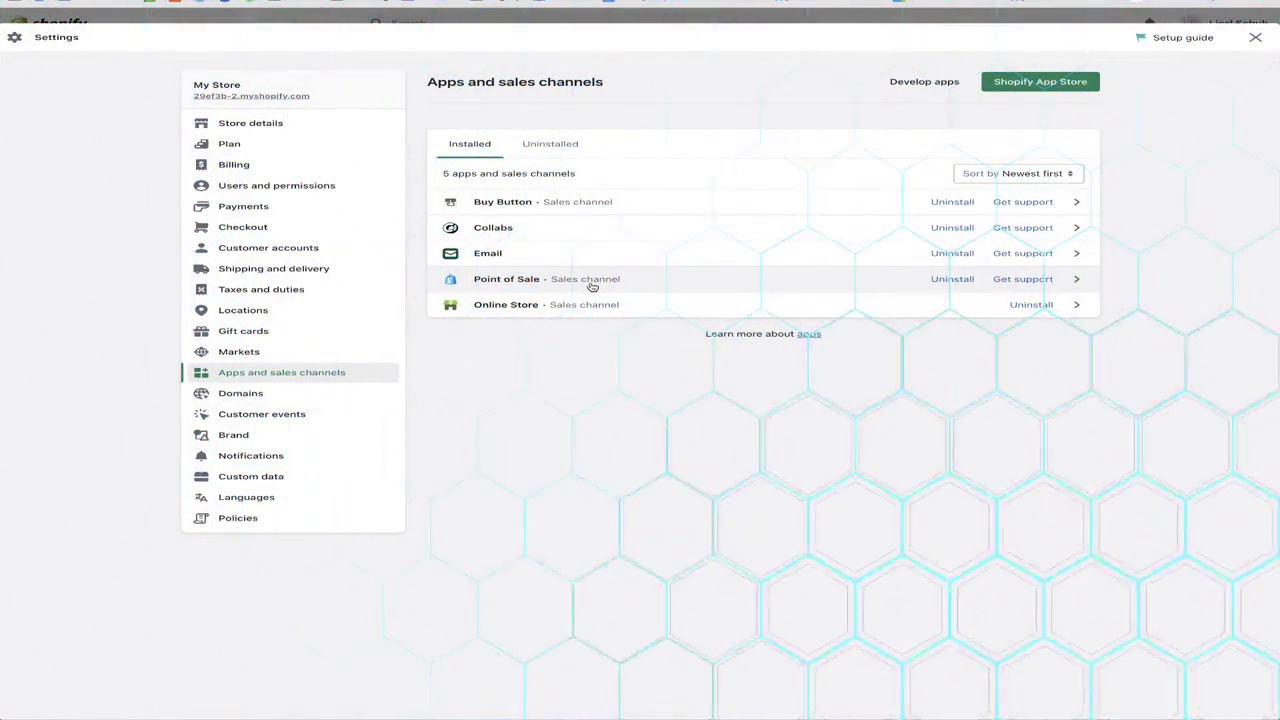
click(1254, 37)
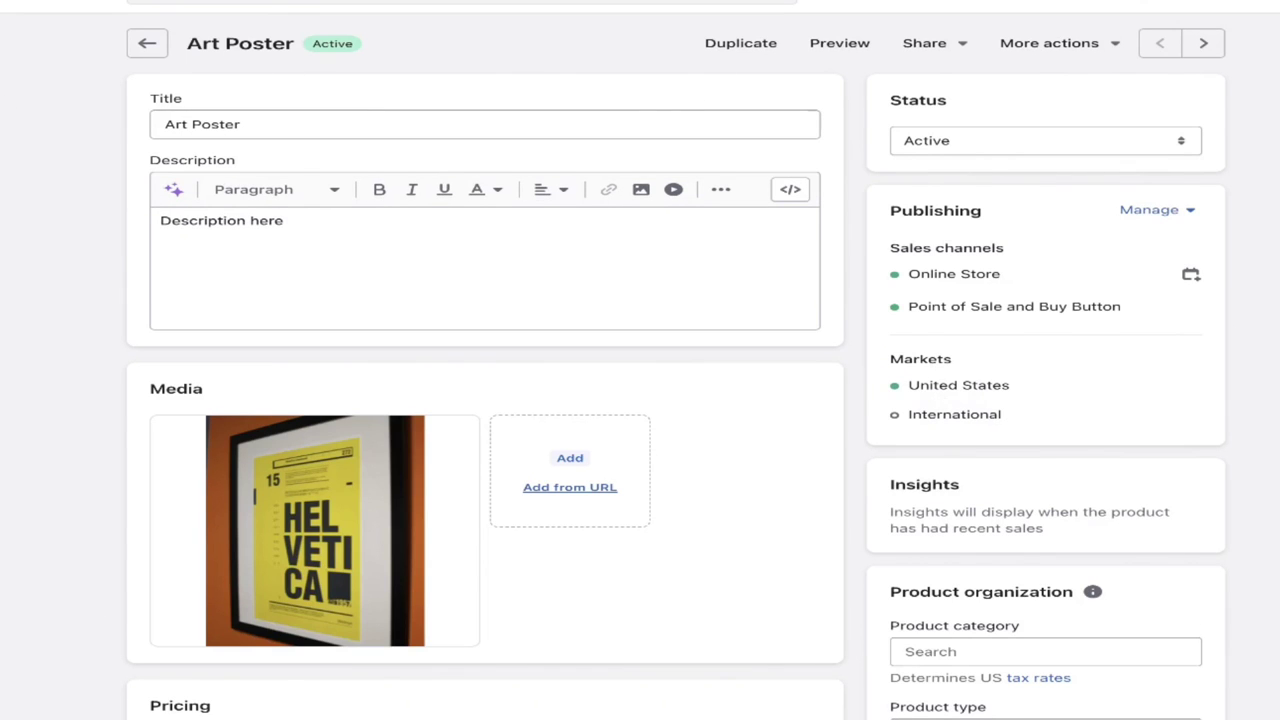
Open the website embed options for the Art Poster product, keeping the Basic layout style and the Add product to cart action.
click(1075, 56)
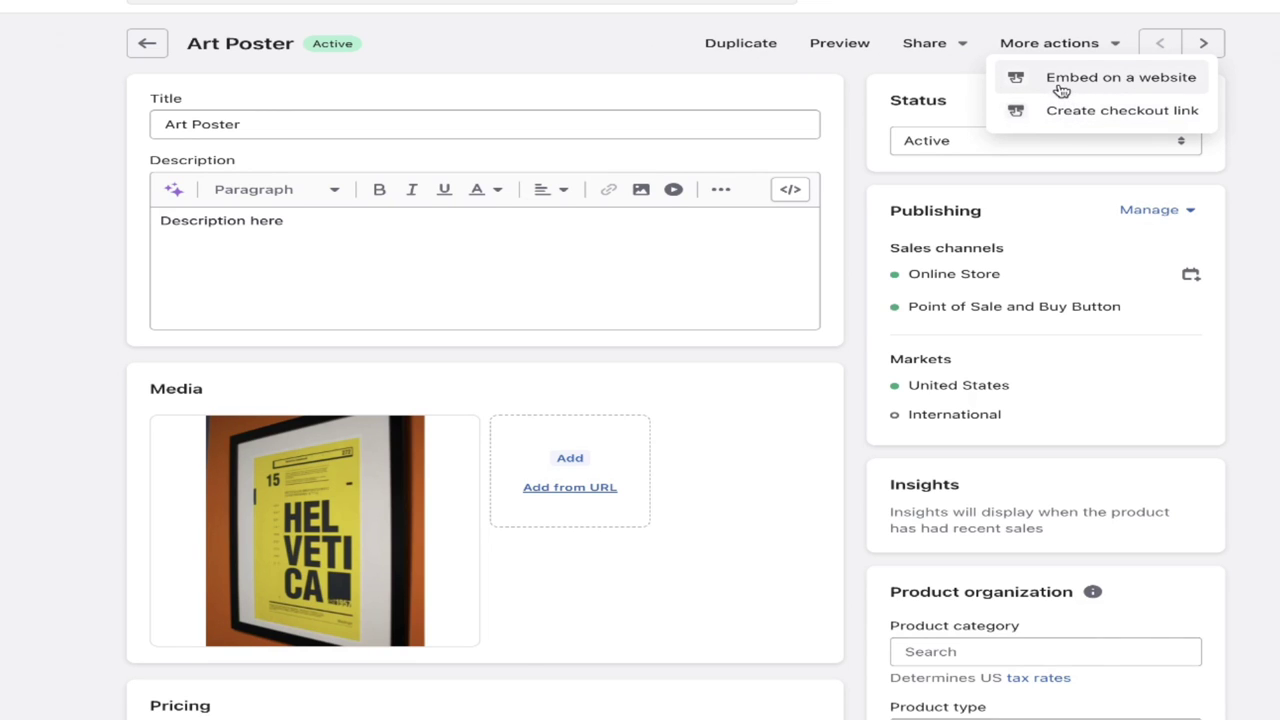
click(1062, 89)
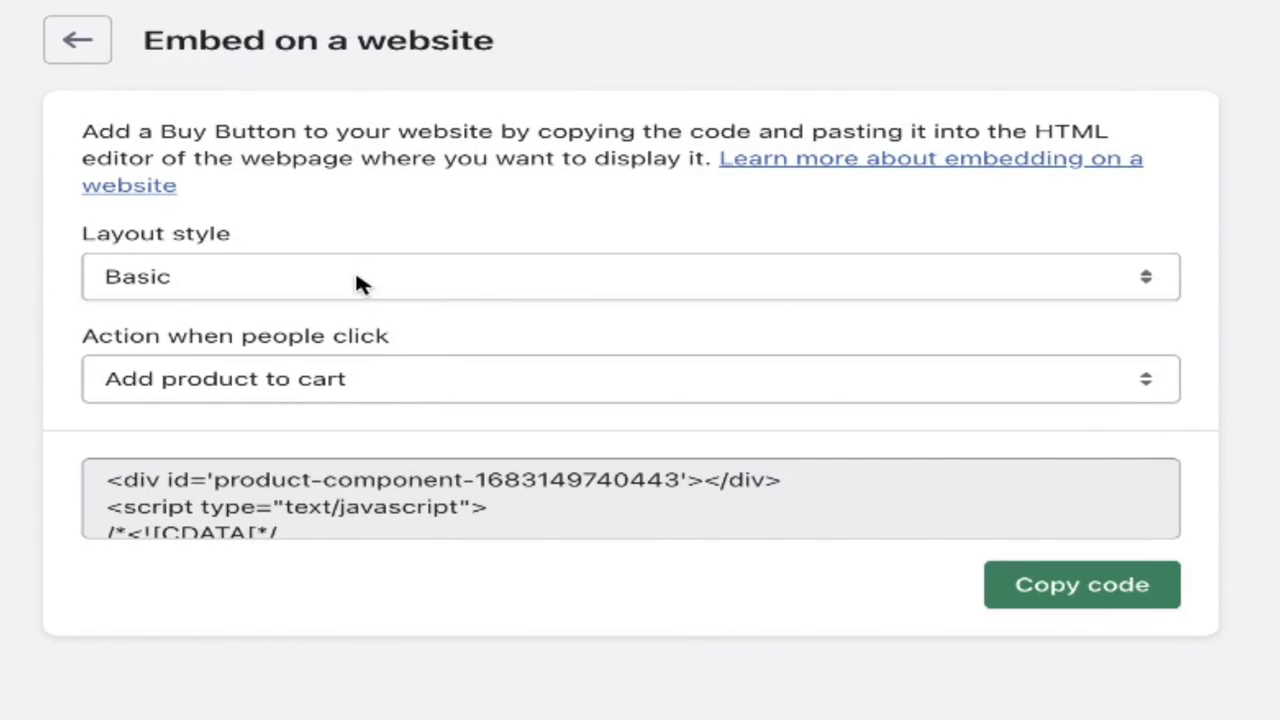
click(358, 283)
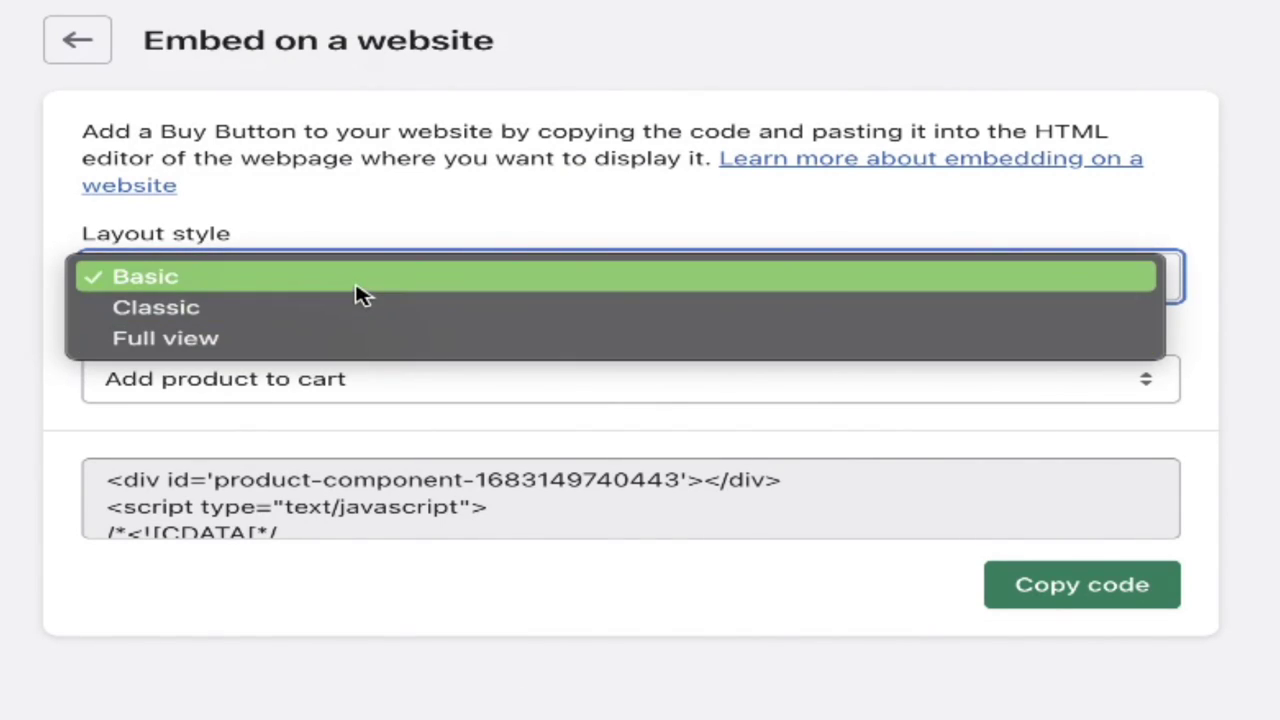
click(443, 207)
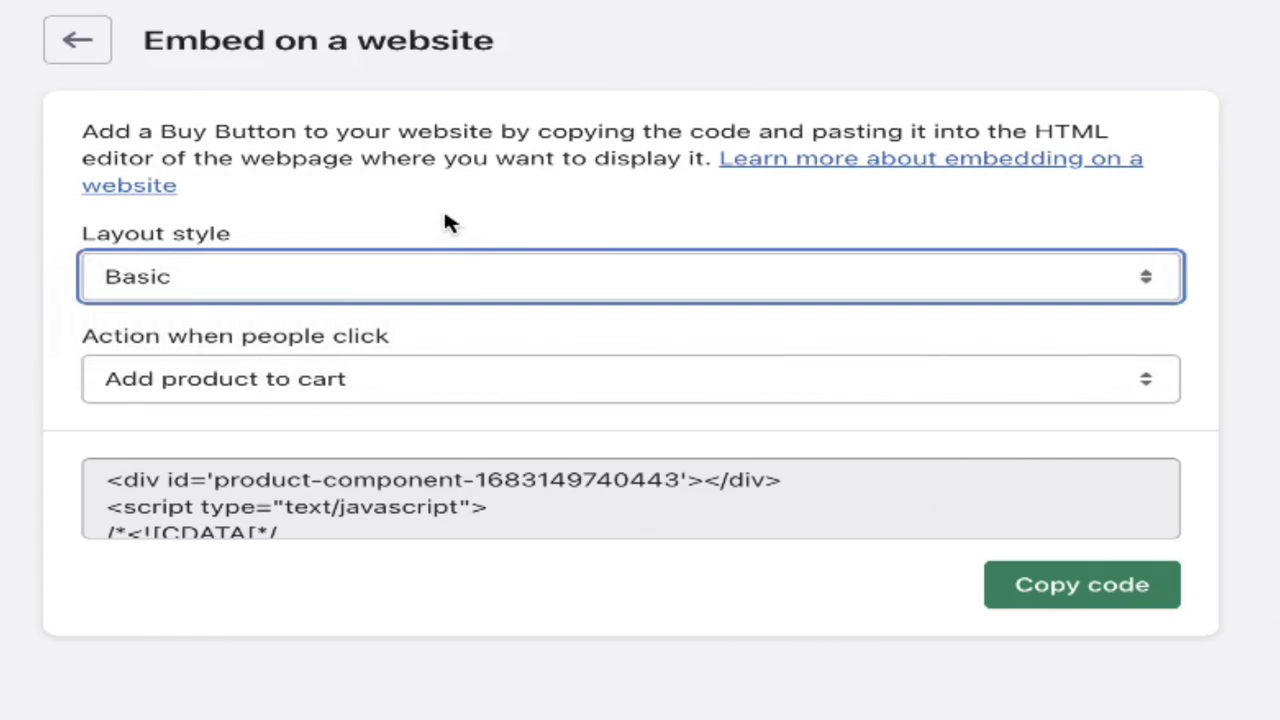
click(437, 385)
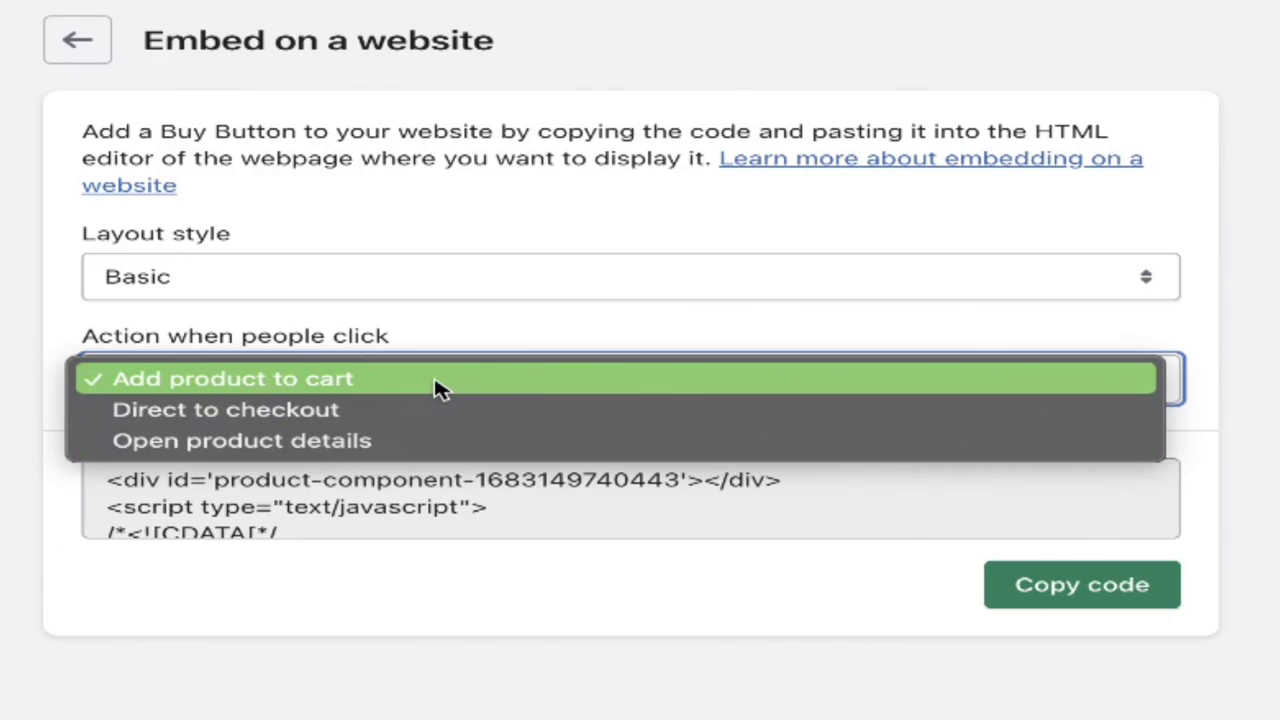
click(441, 385)
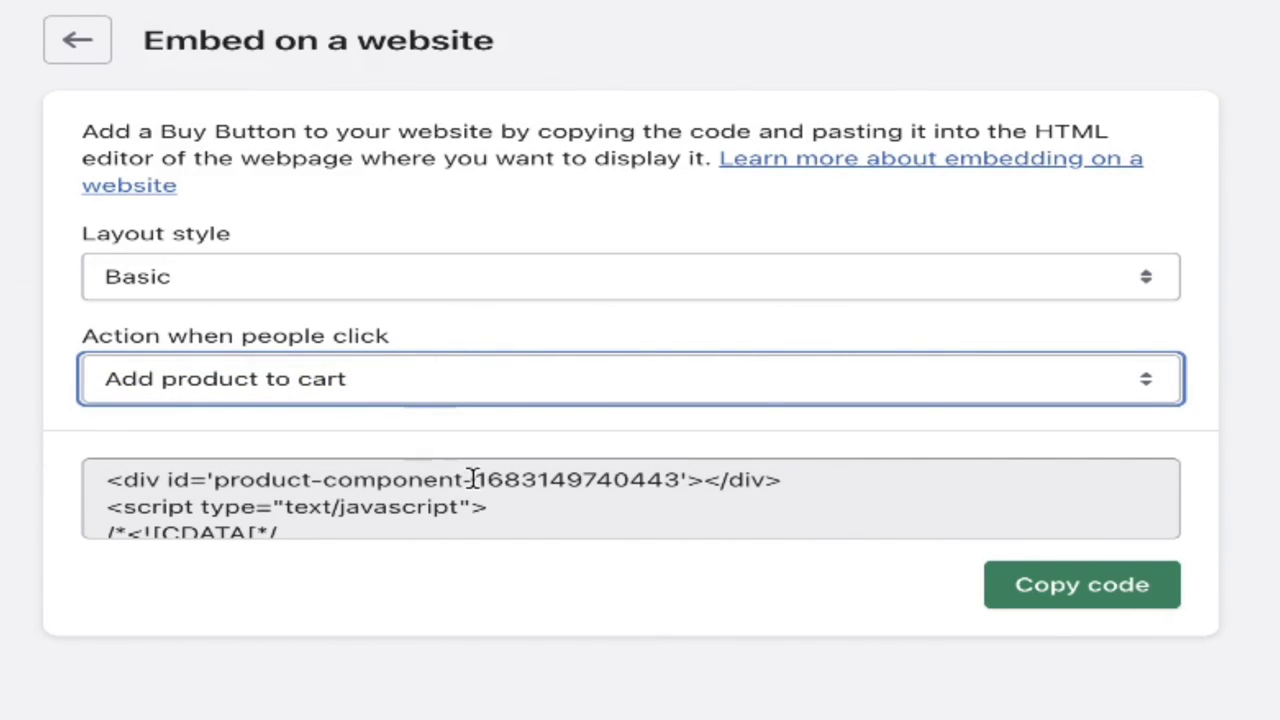
Copy the generated Buy Button embed code for the Art Poster.
double_click(443, 506)
triple_click(443, 506)
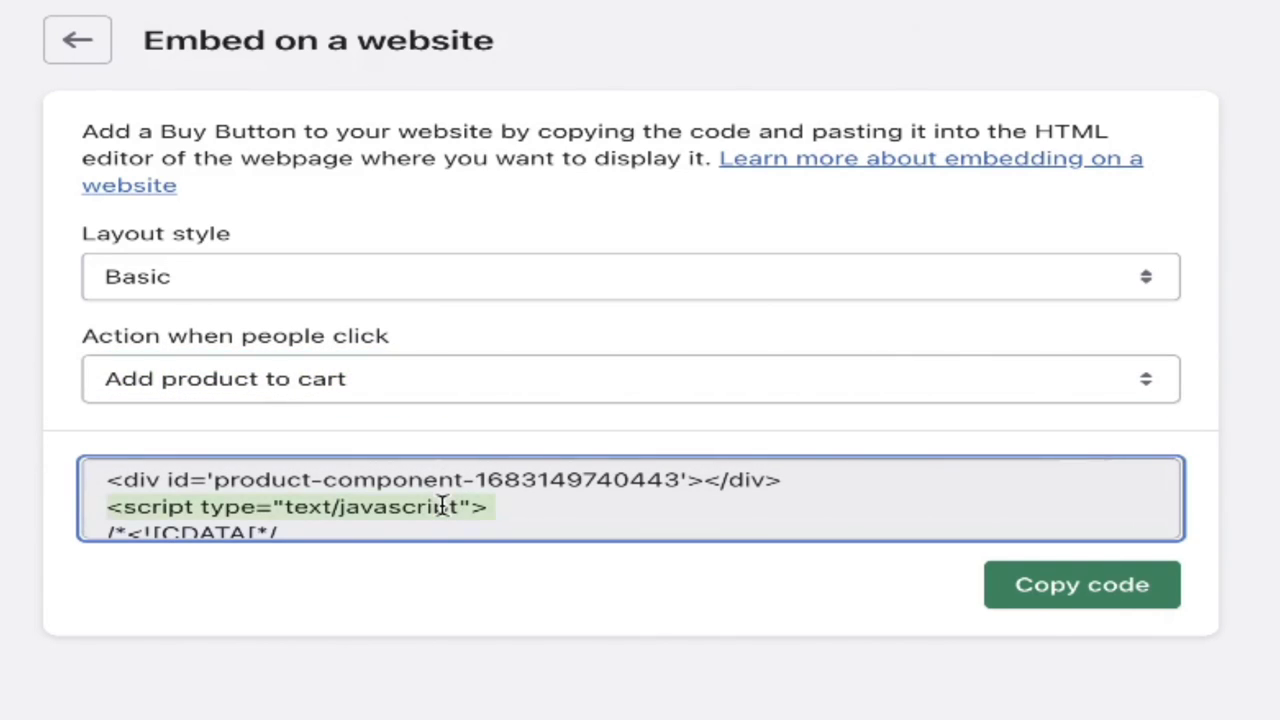
click(1020, 534)
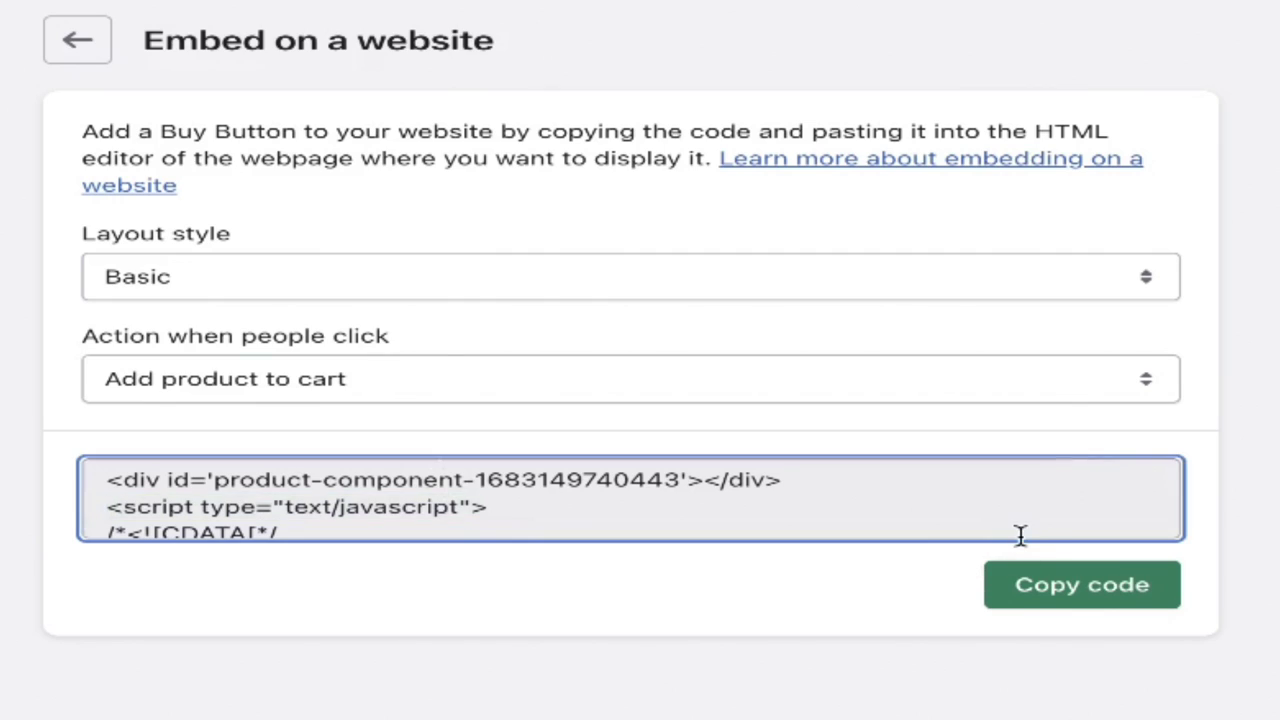
click(1050, 588)
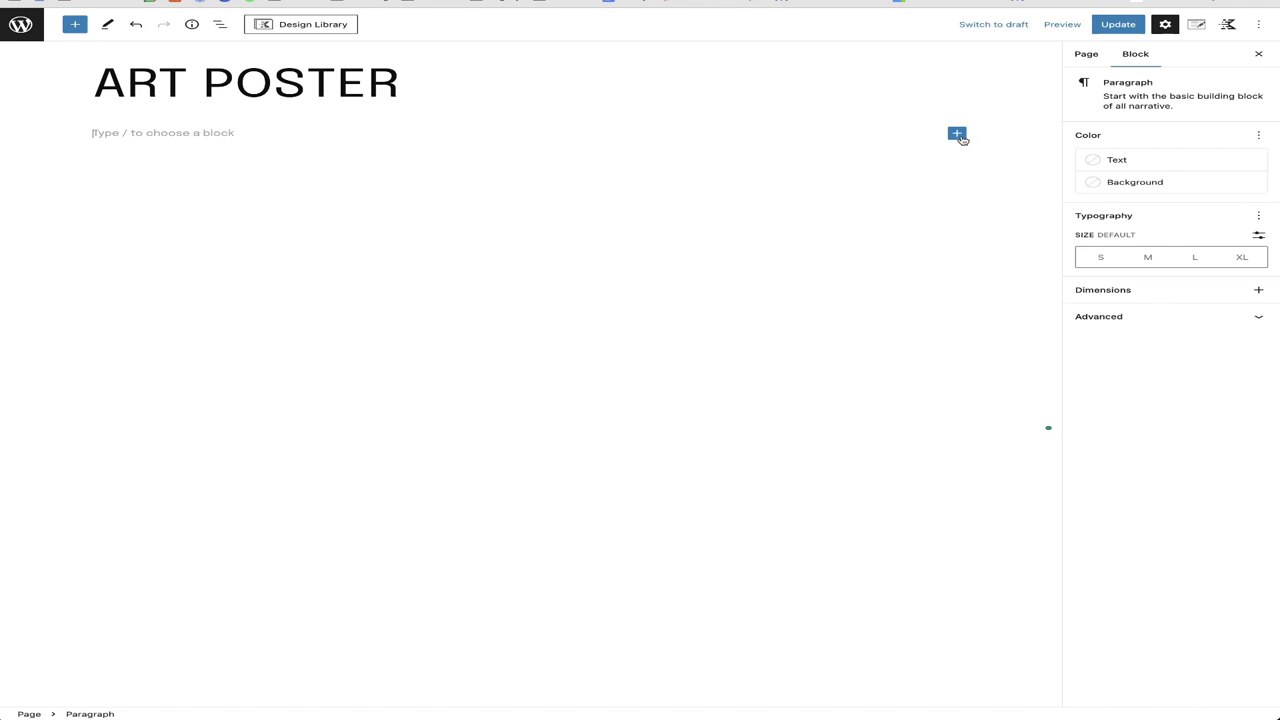
Switch to the WordPress Art Poster page, add a Custom HTML block containing the copied embed code, and preview the block.
click(957, 134)
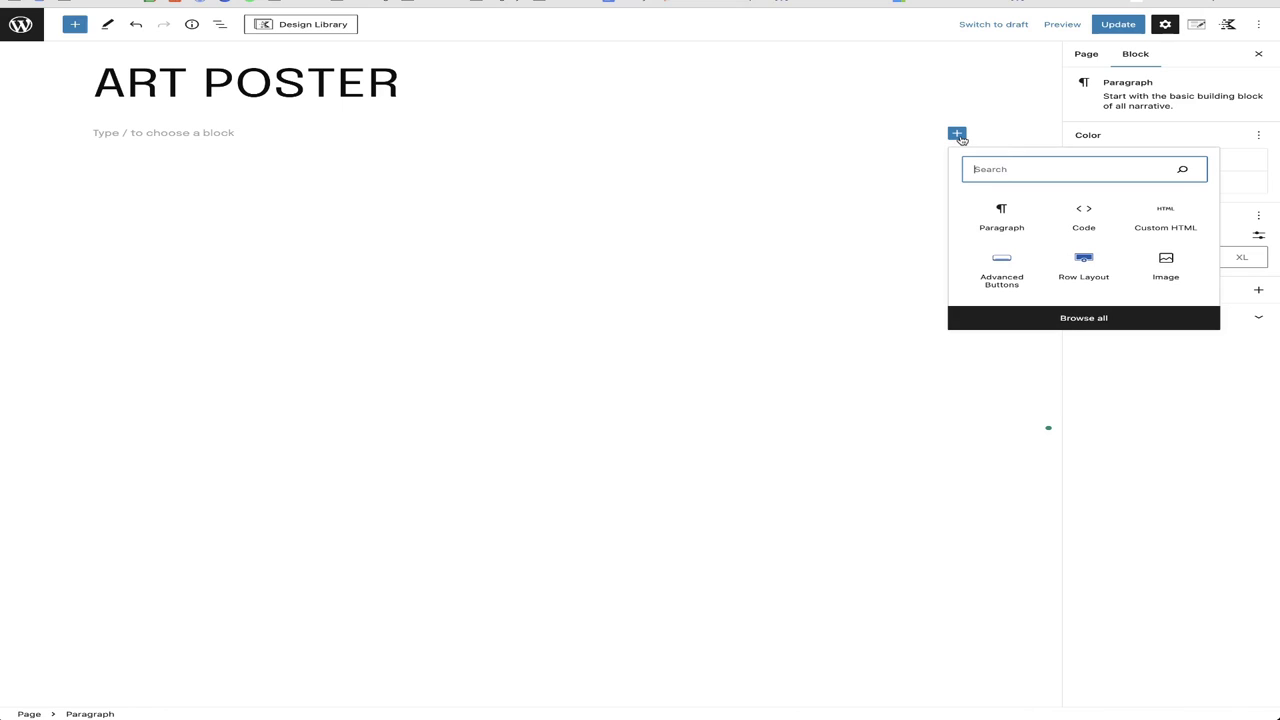
text(html)
click(1010, 220)
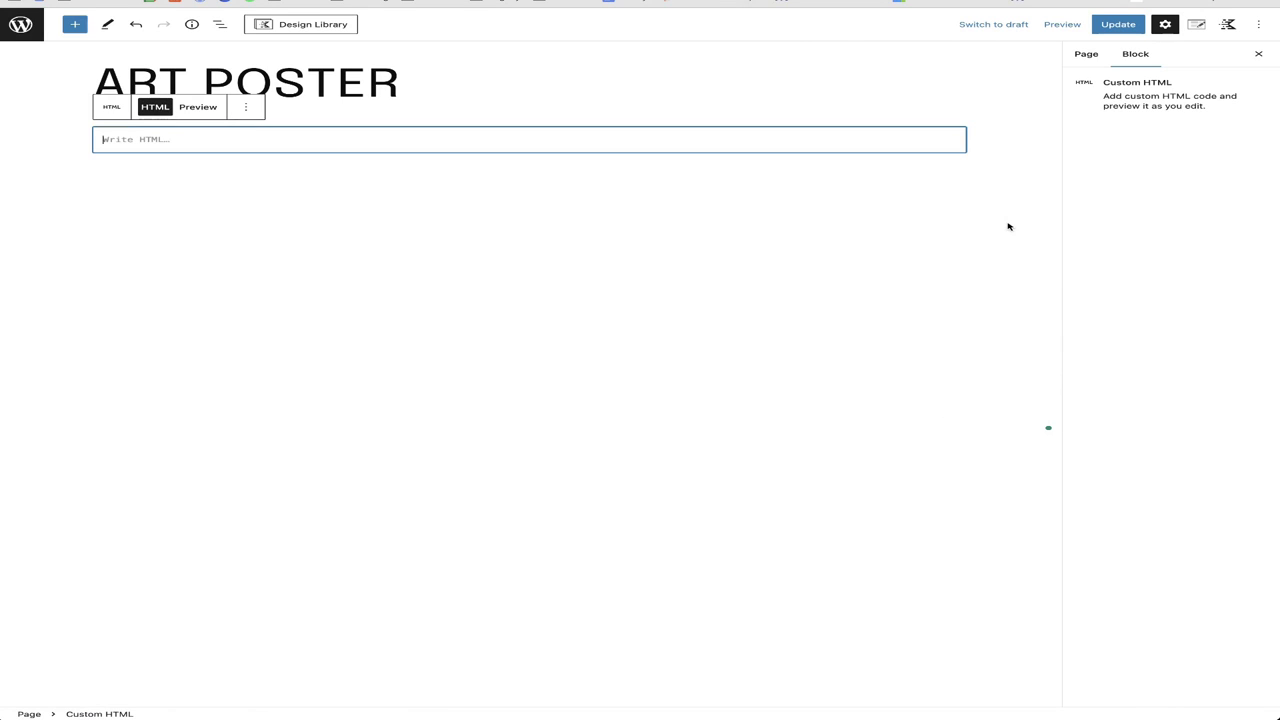
key(super+v)
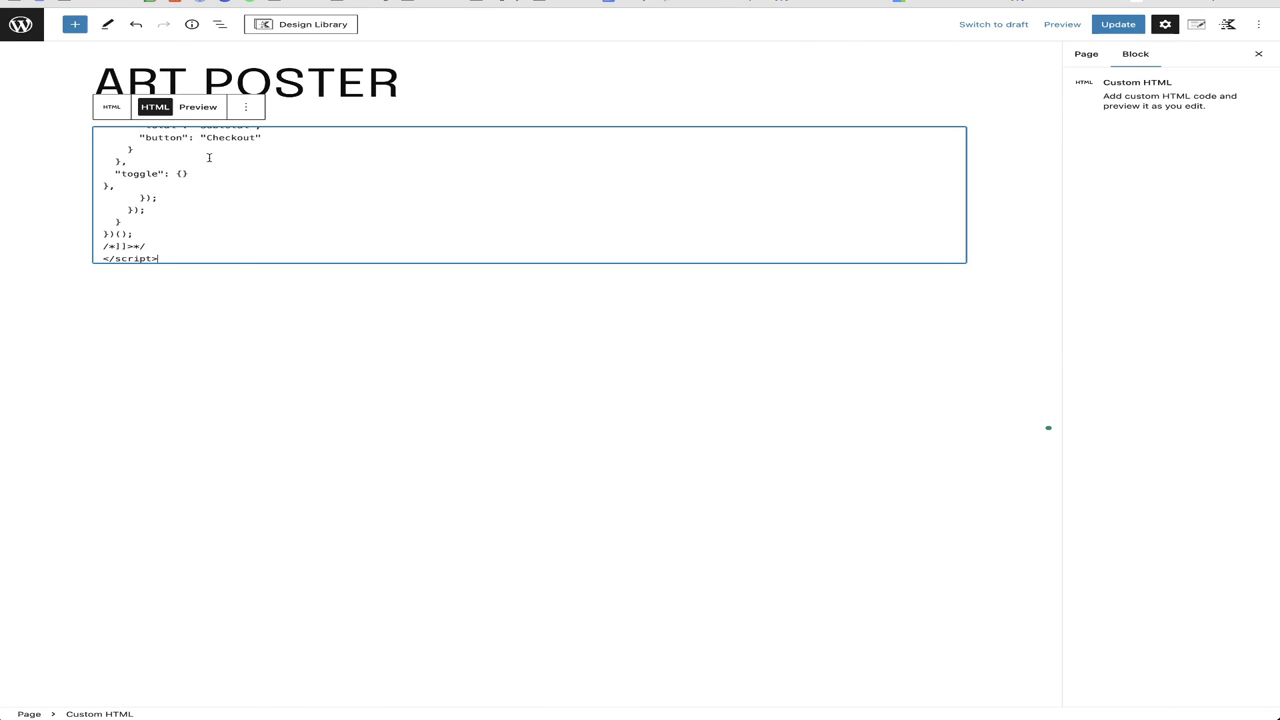
click(198, 107)
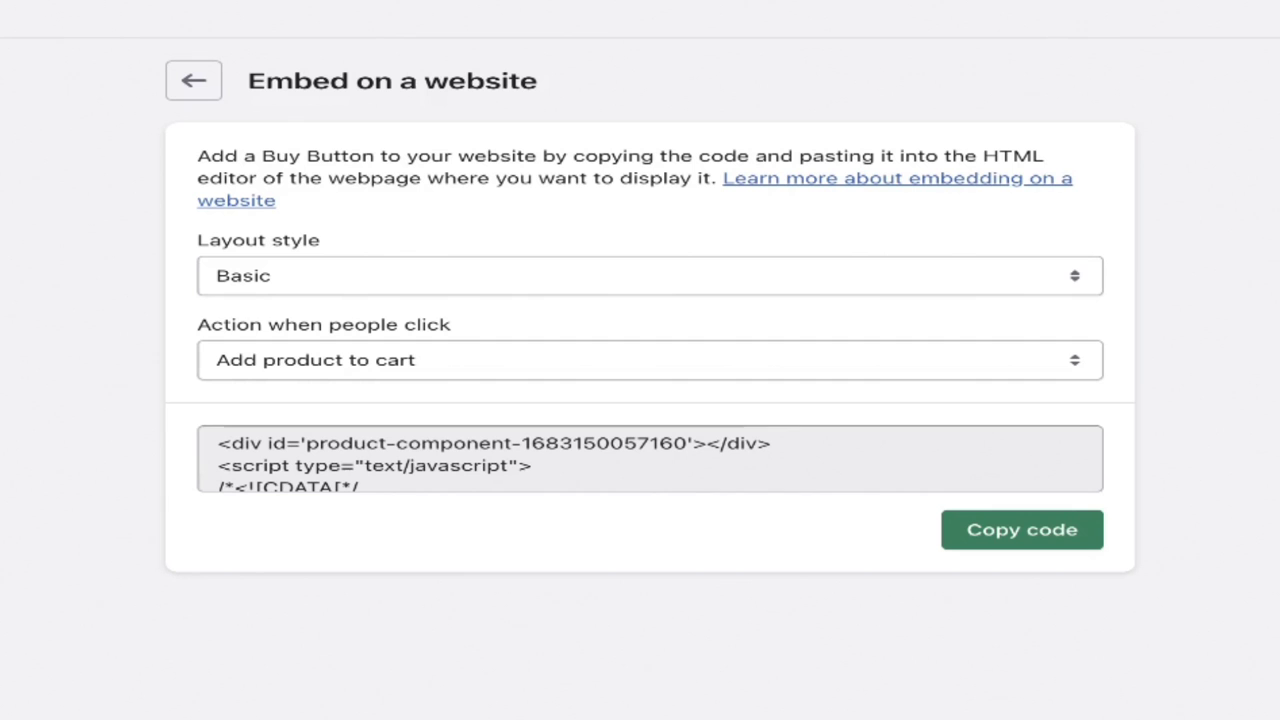
Switch back to Shopify, set the Buy Button's layout style to Full view, and copy the new embed code.
click(283, 277)
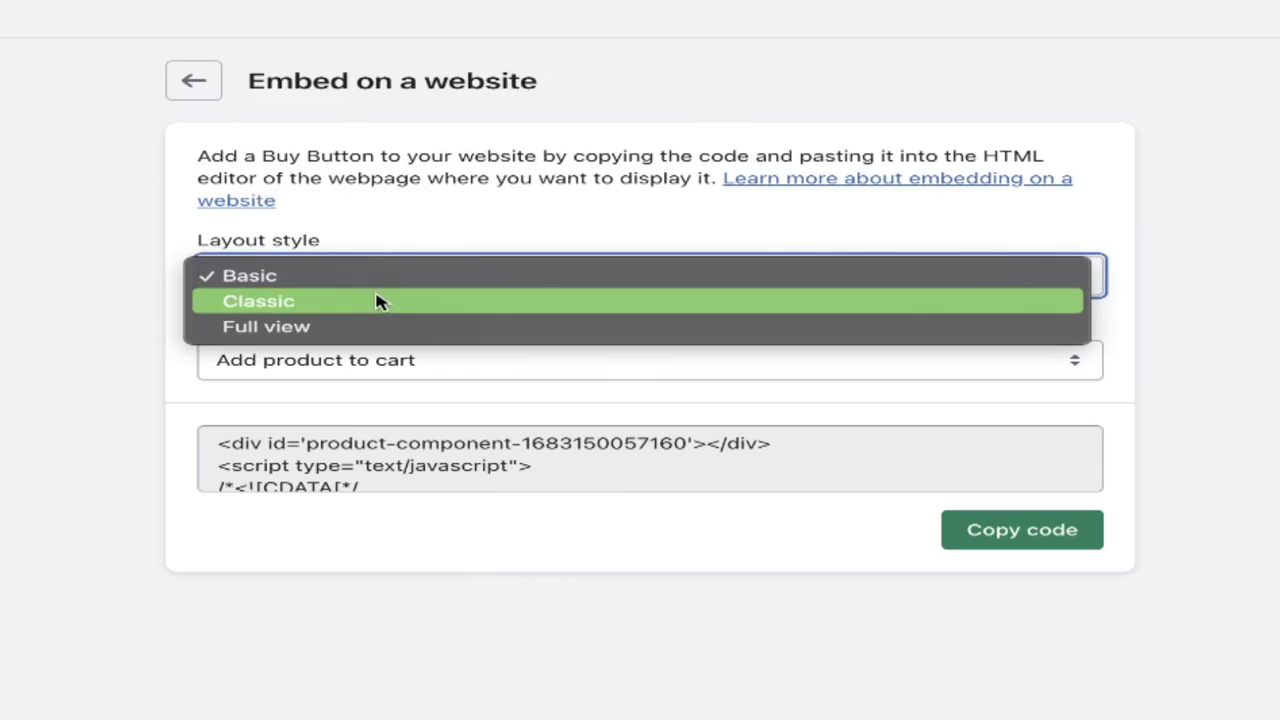
click(386, 328)
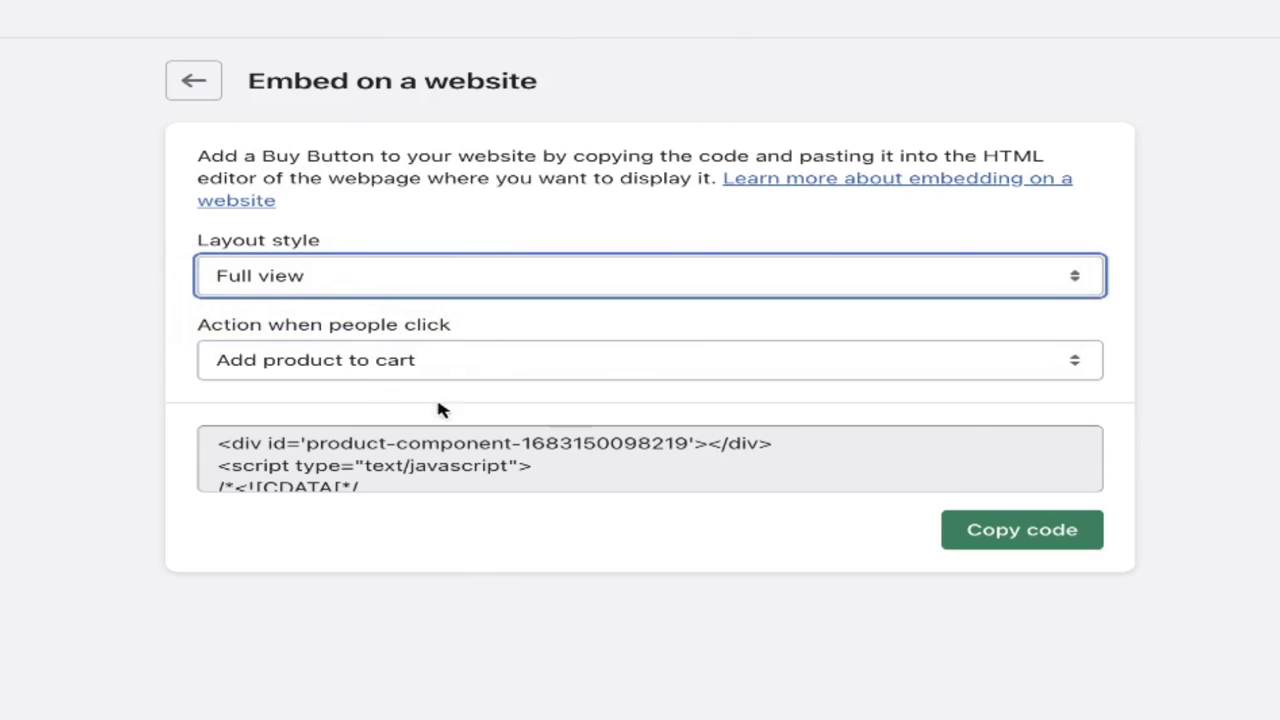
click(963, 530)
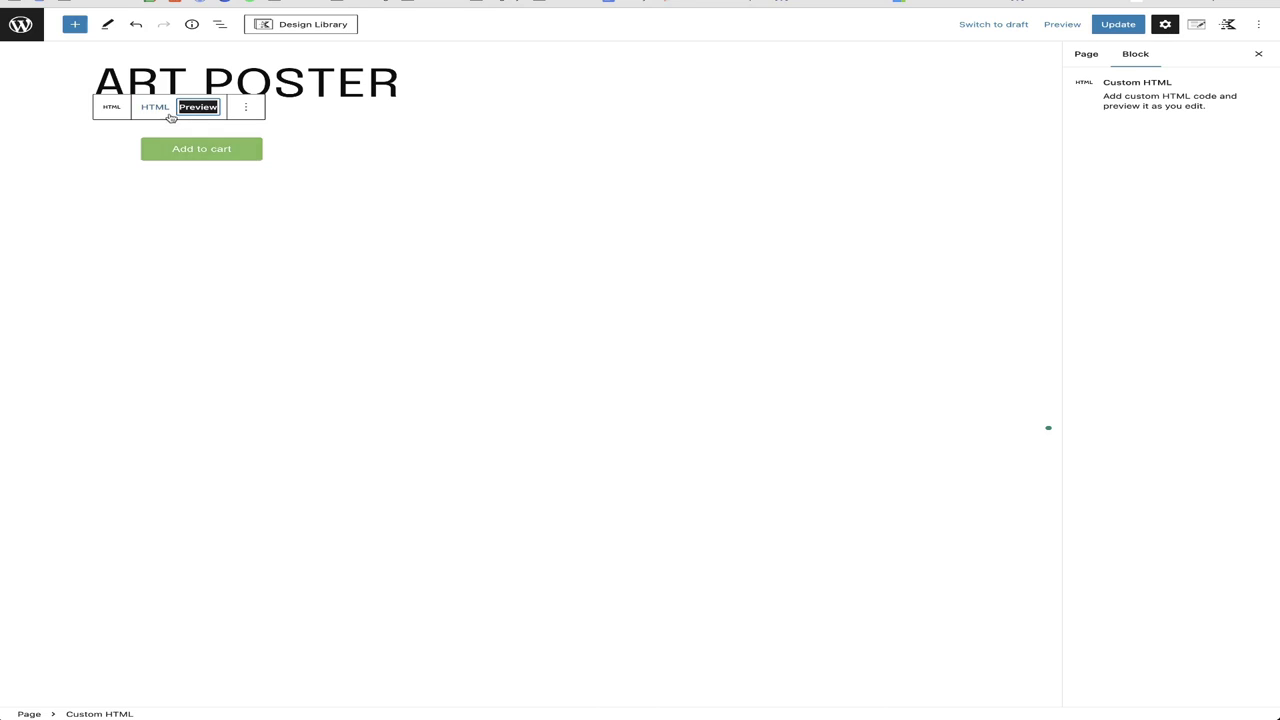
Switch to WordPress, replace all the code in the Custom HTML block with the copied Full view code, and preview it.
click(155, 107)
click(210, 178)
key(ctrl+a)
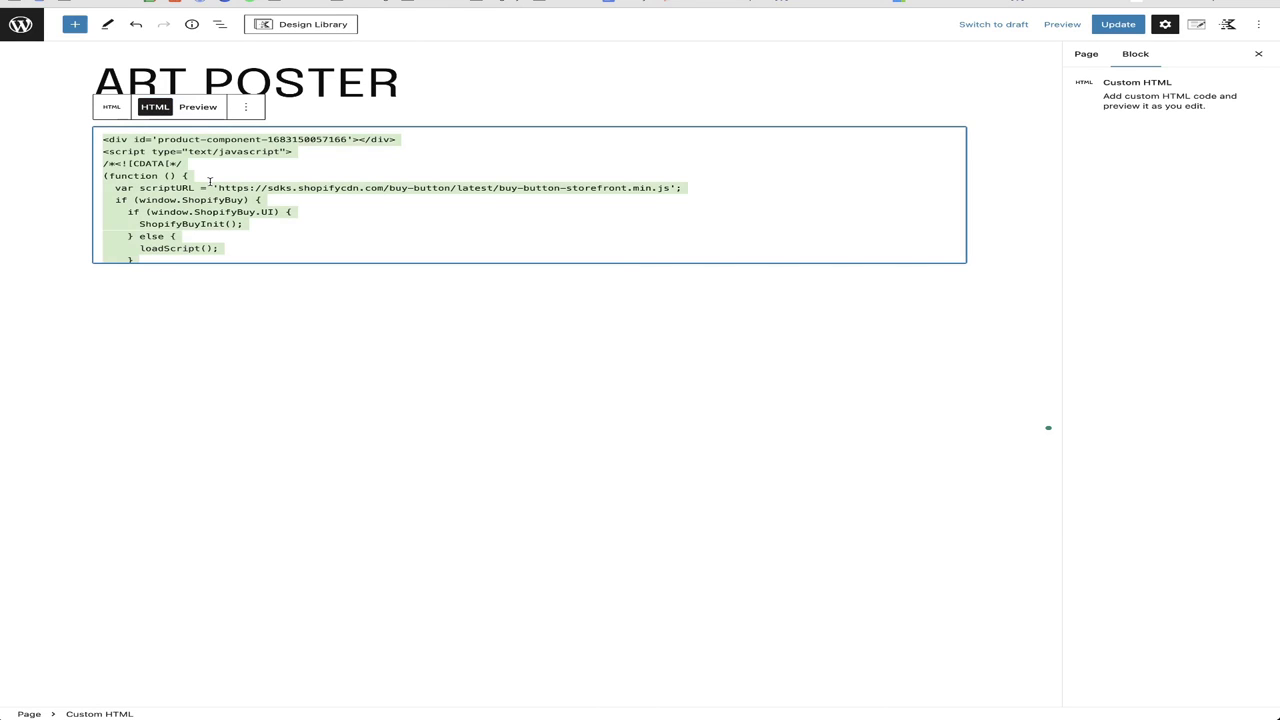
key(BackSpace)
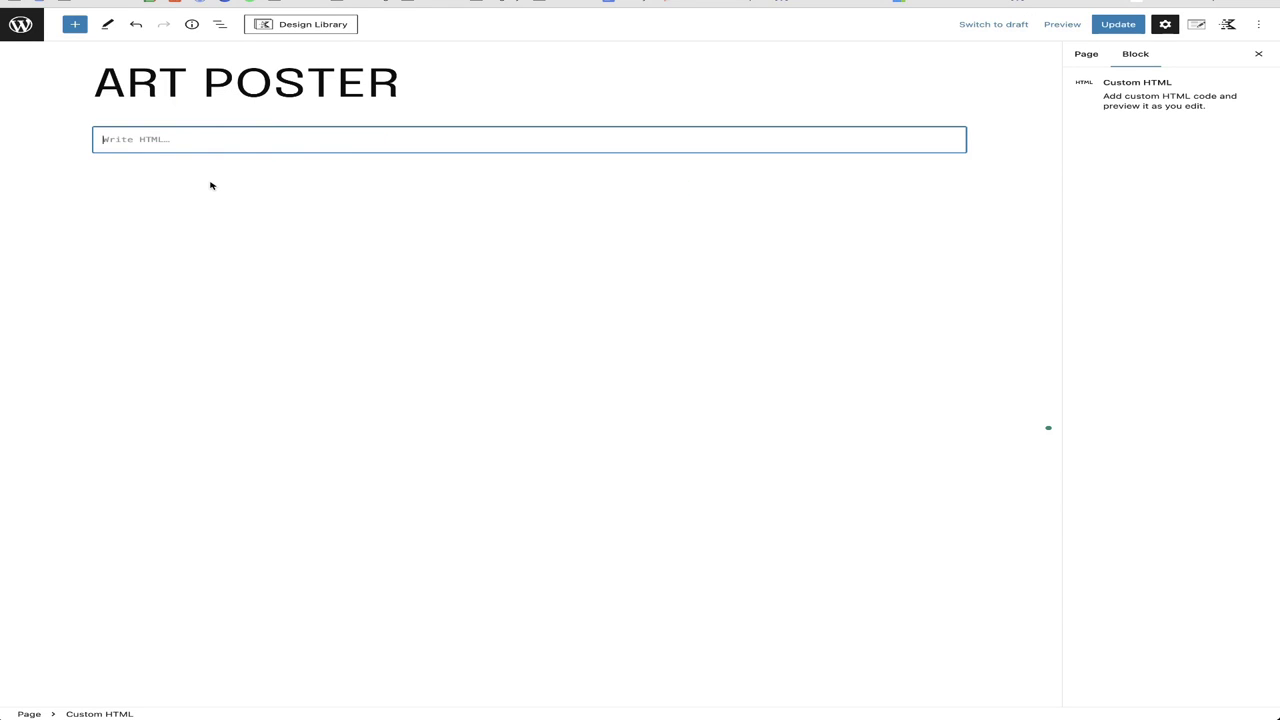
key(ctrl+v)
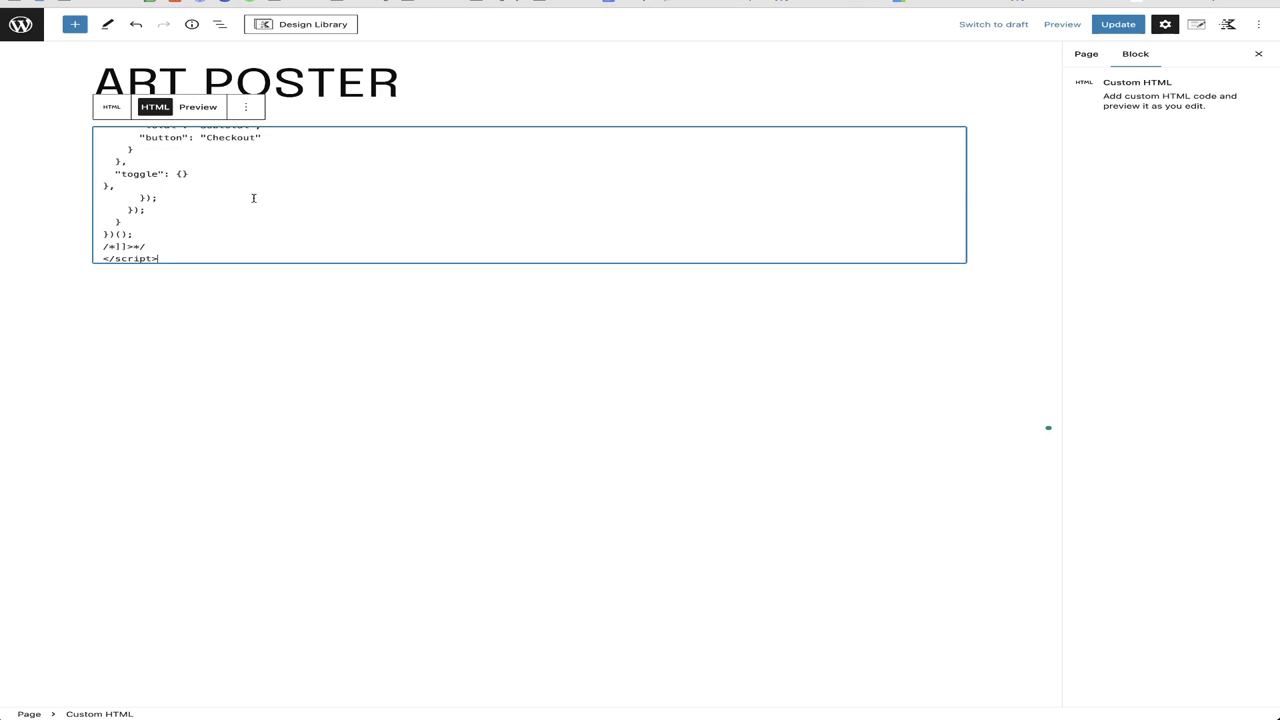
click(198, 107)
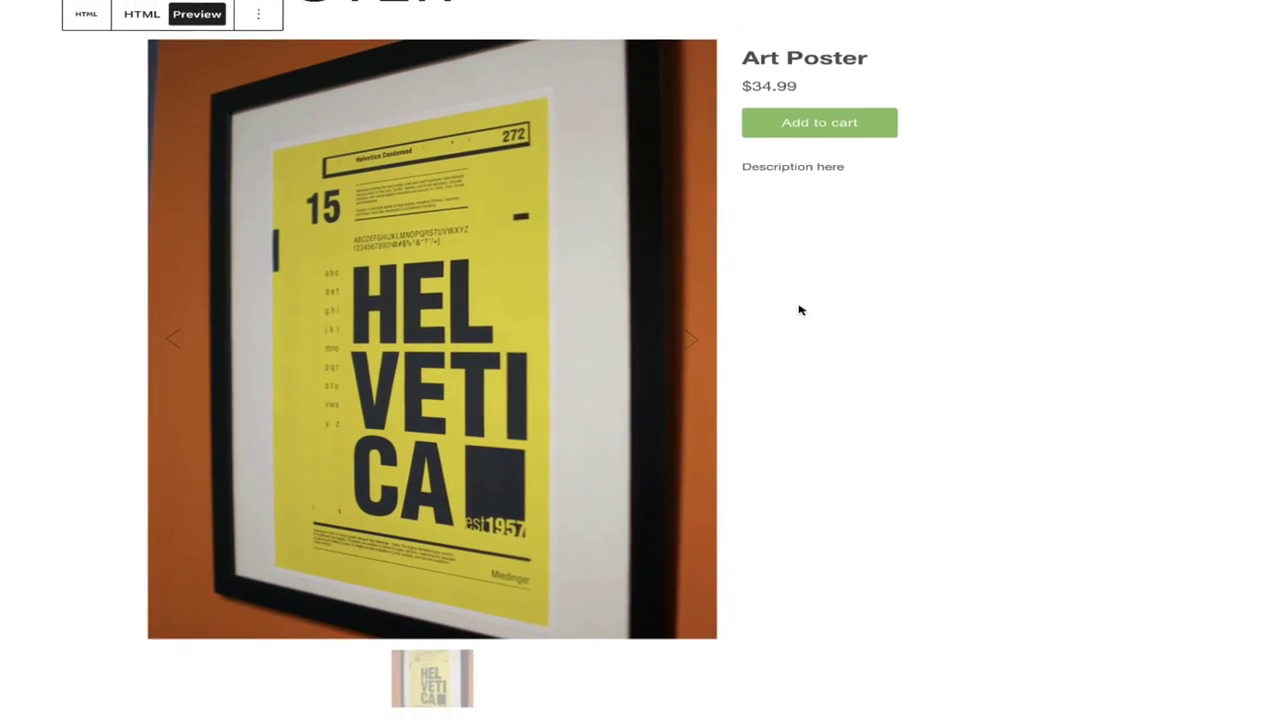
Review the embedded product's layout on the live Art Poster page.
click(138, 717)
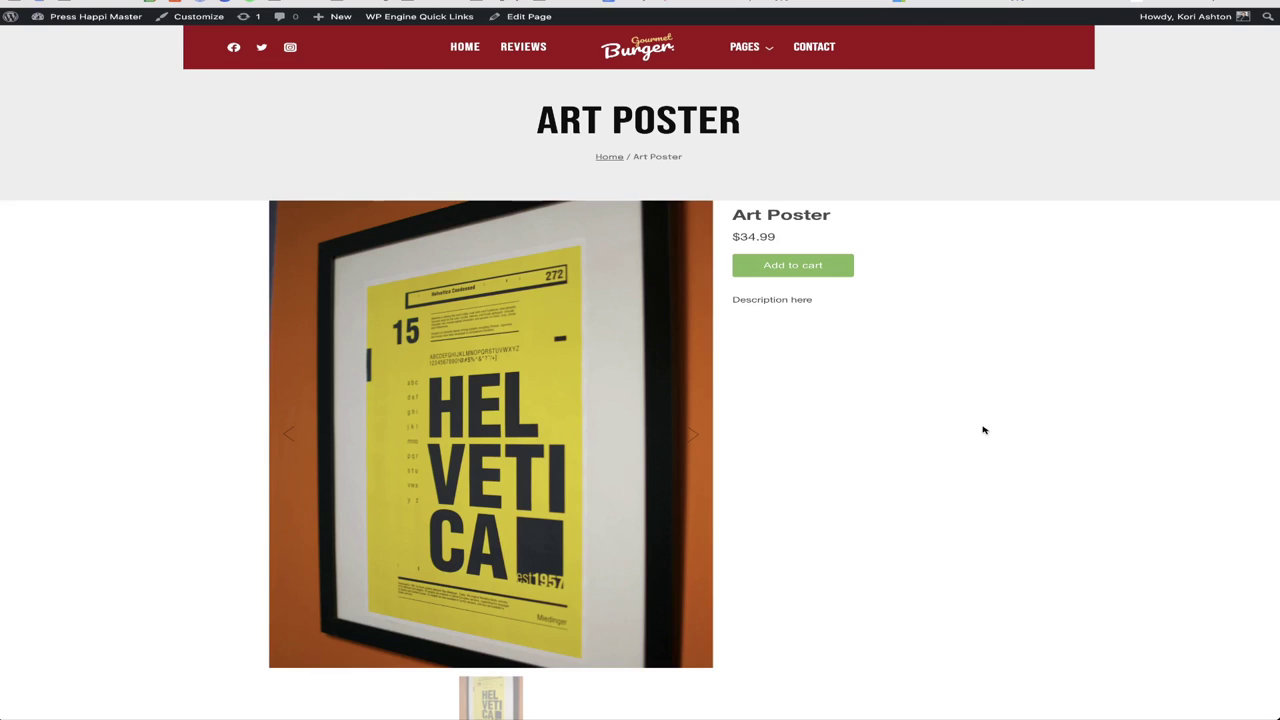
scroll(983, 430, down, 3)
scroll(983, 429, up, 1)
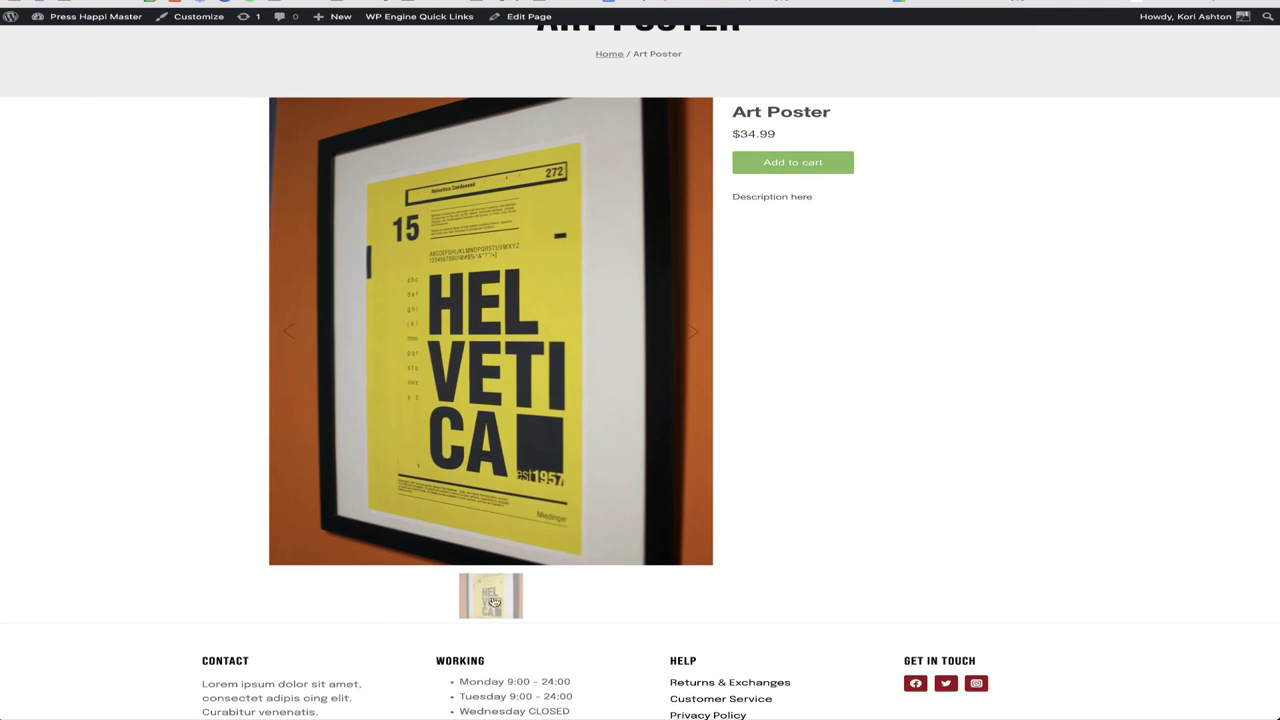
scroll(774, 360, up, 2)
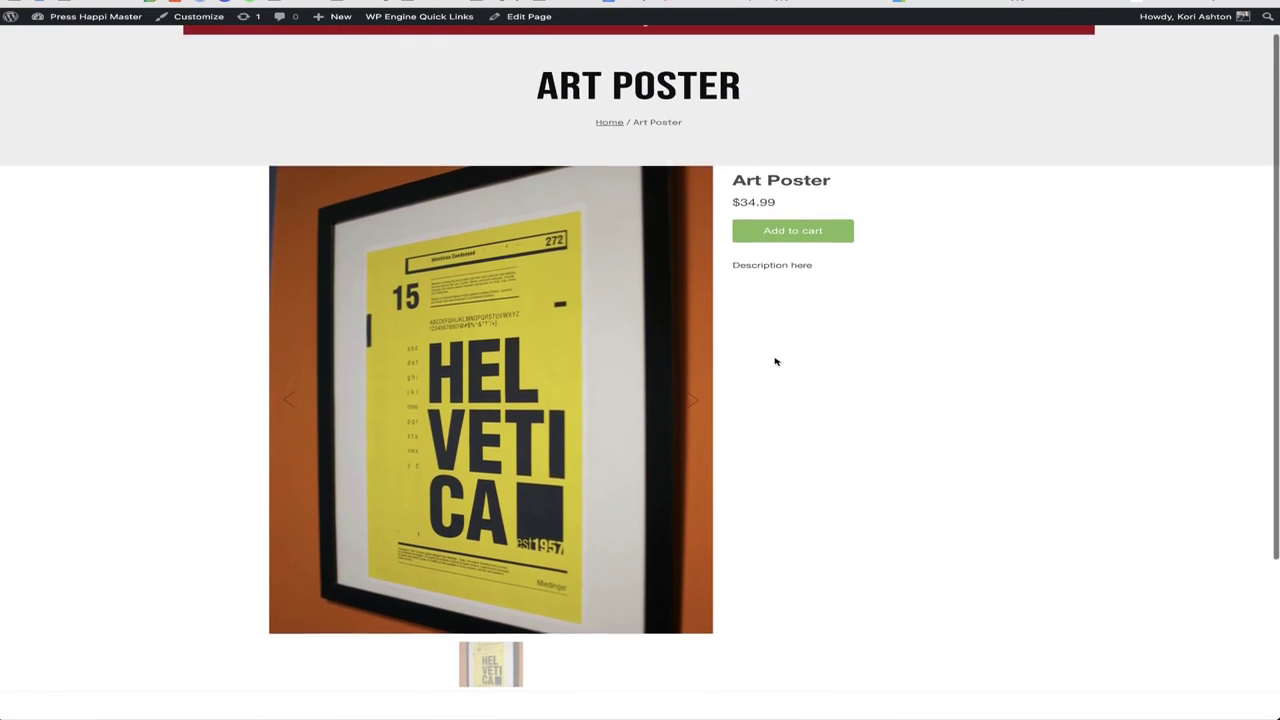
scroll(866, 330, up, 1)
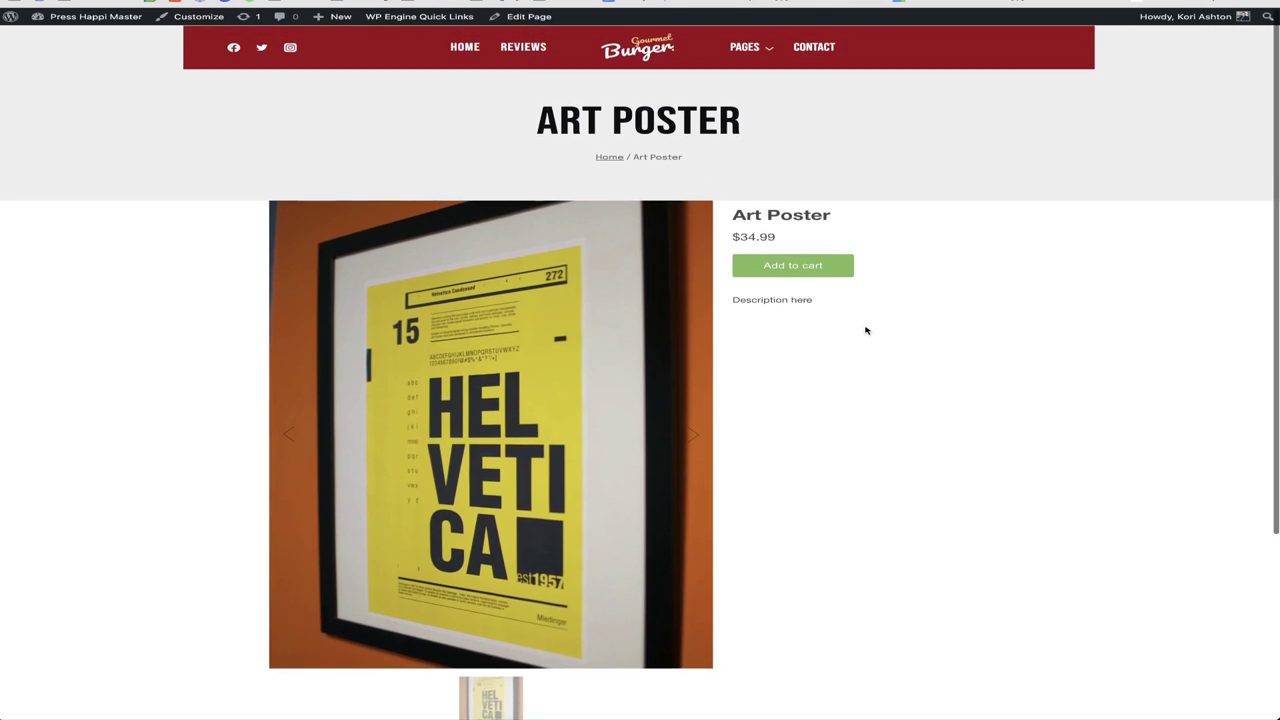
Add the Art Poster to the cart and proceed to checkout.
click(786, 268)
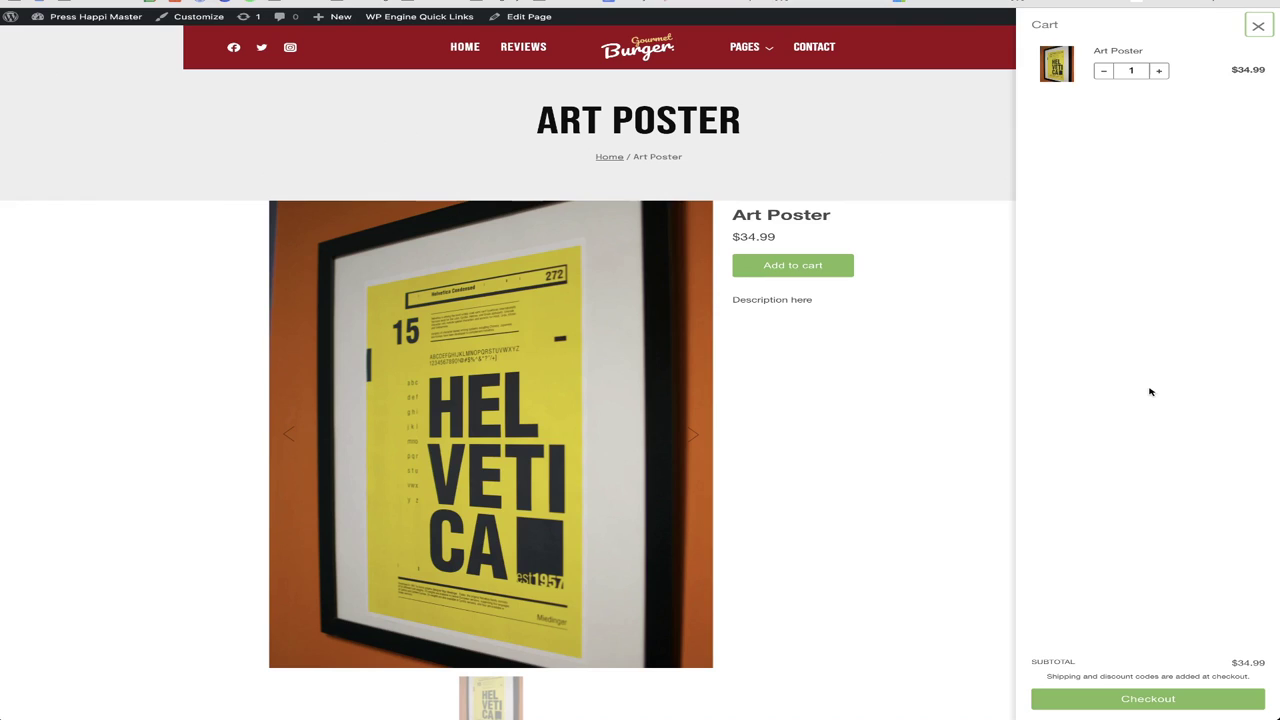
click(1160, 701)
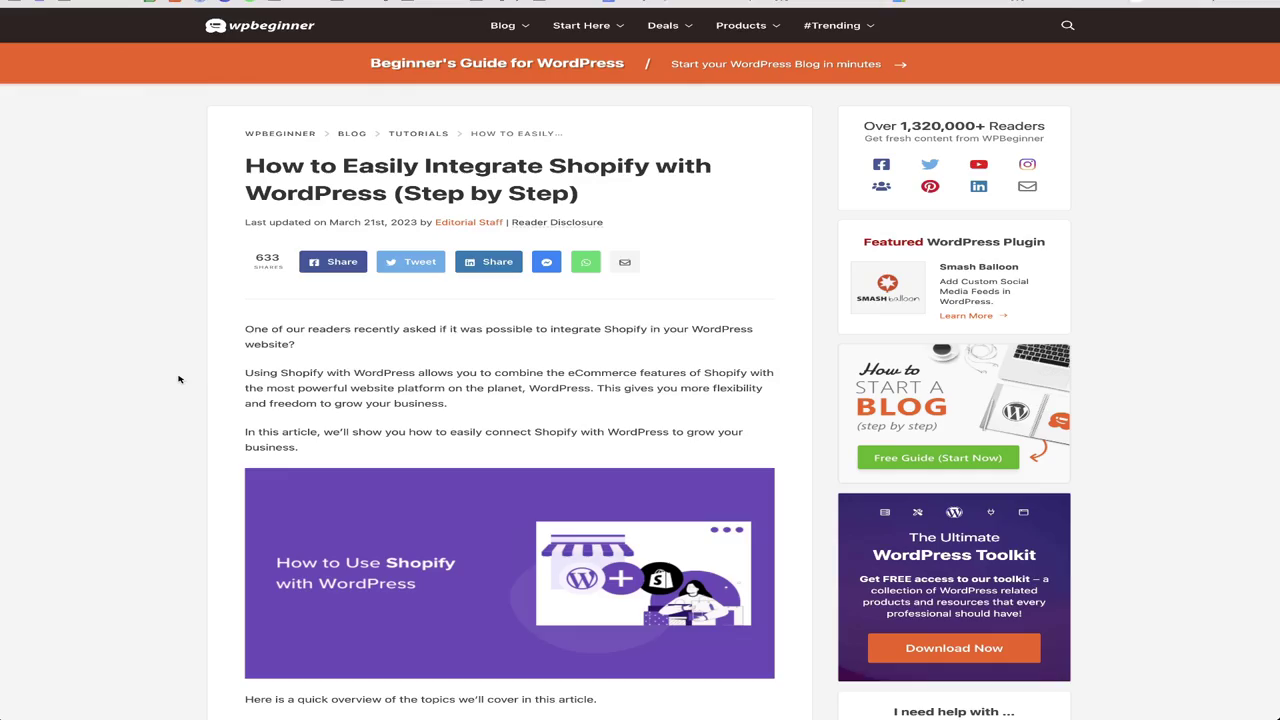
Read through the WPBeginner article on integrating Shopify with WordPress, from its overview to the section on displaying Shopify products.
scroll(179, 379, down, 6)
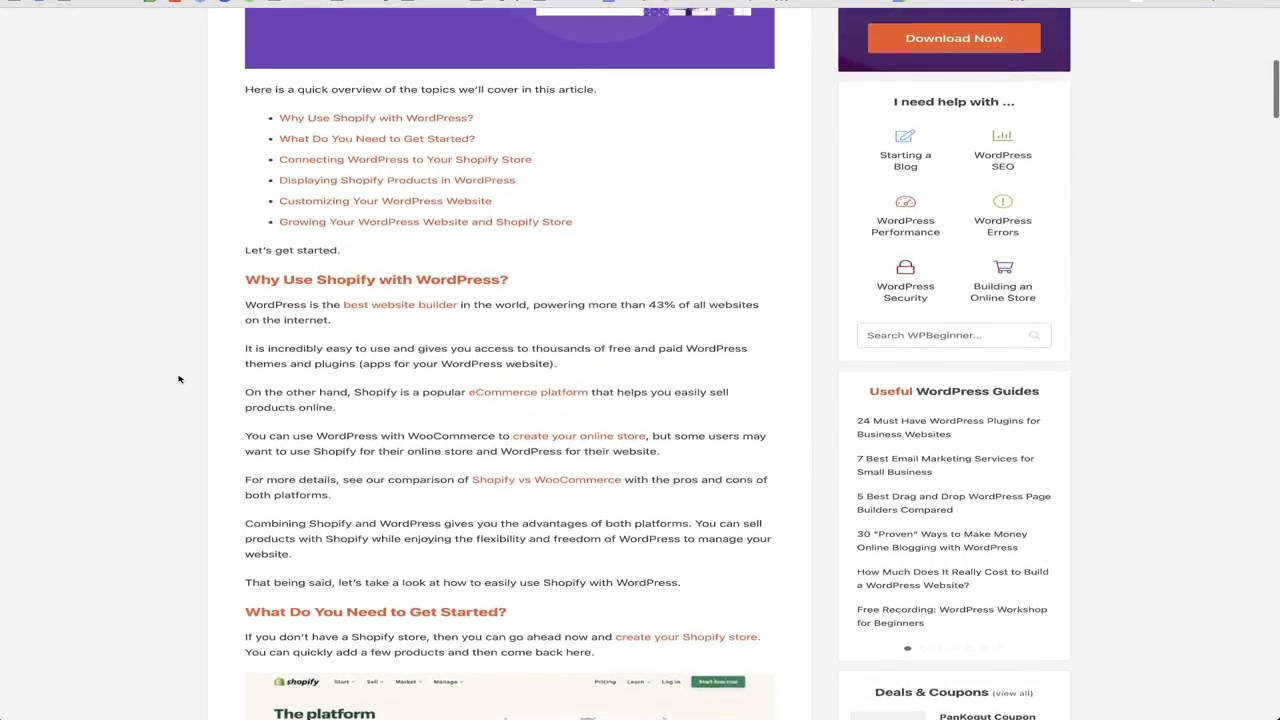
scroll(179, 379, down, 6)
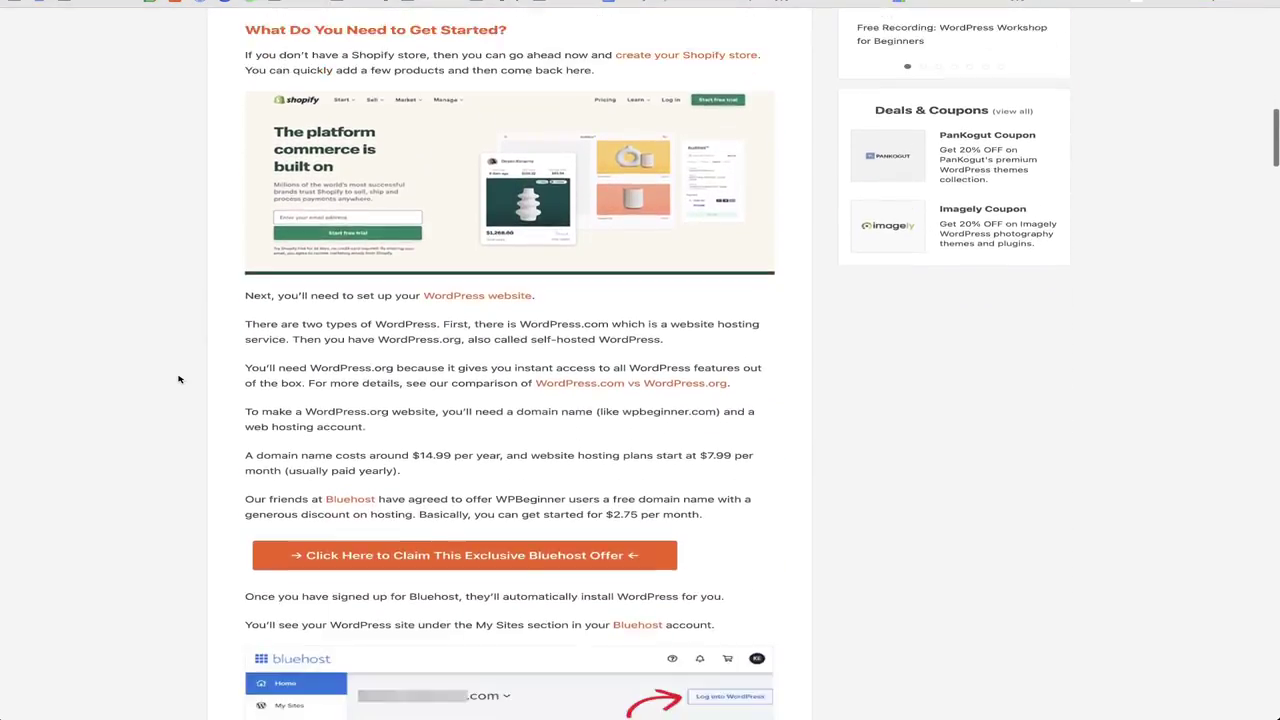
scroll(179, 379, down, 3)
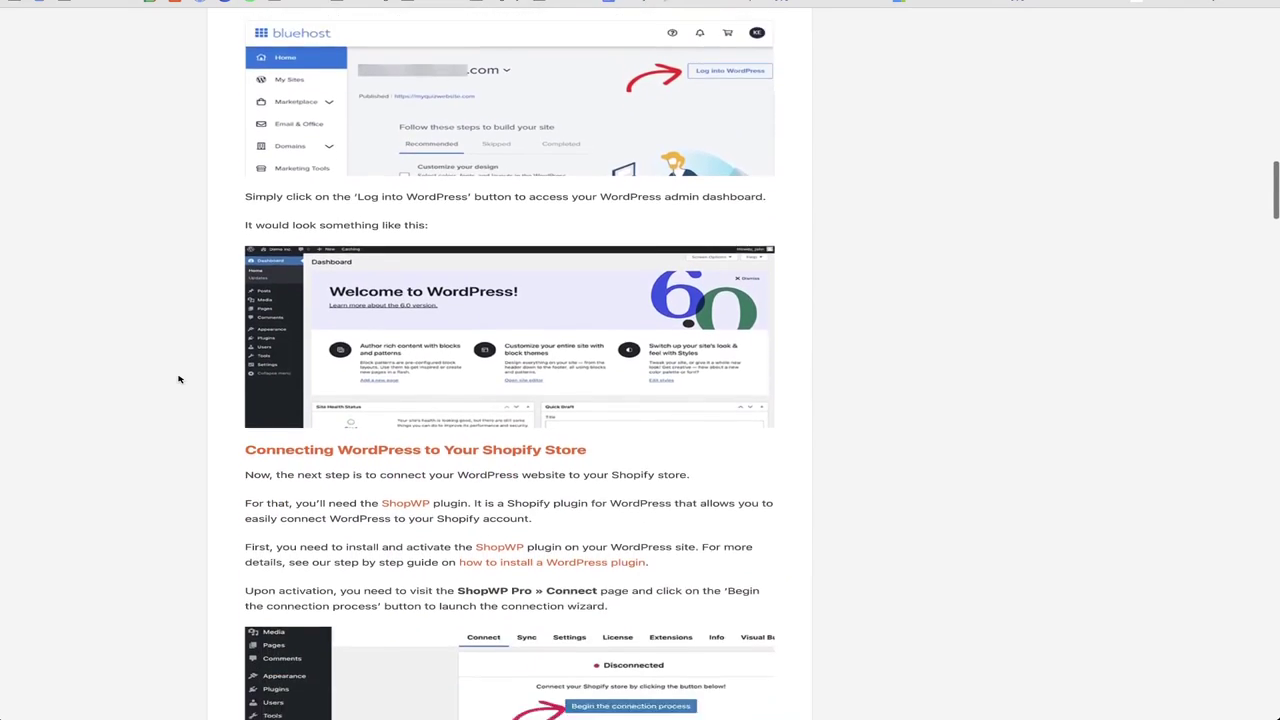
scroll(179, 379, down, 4)
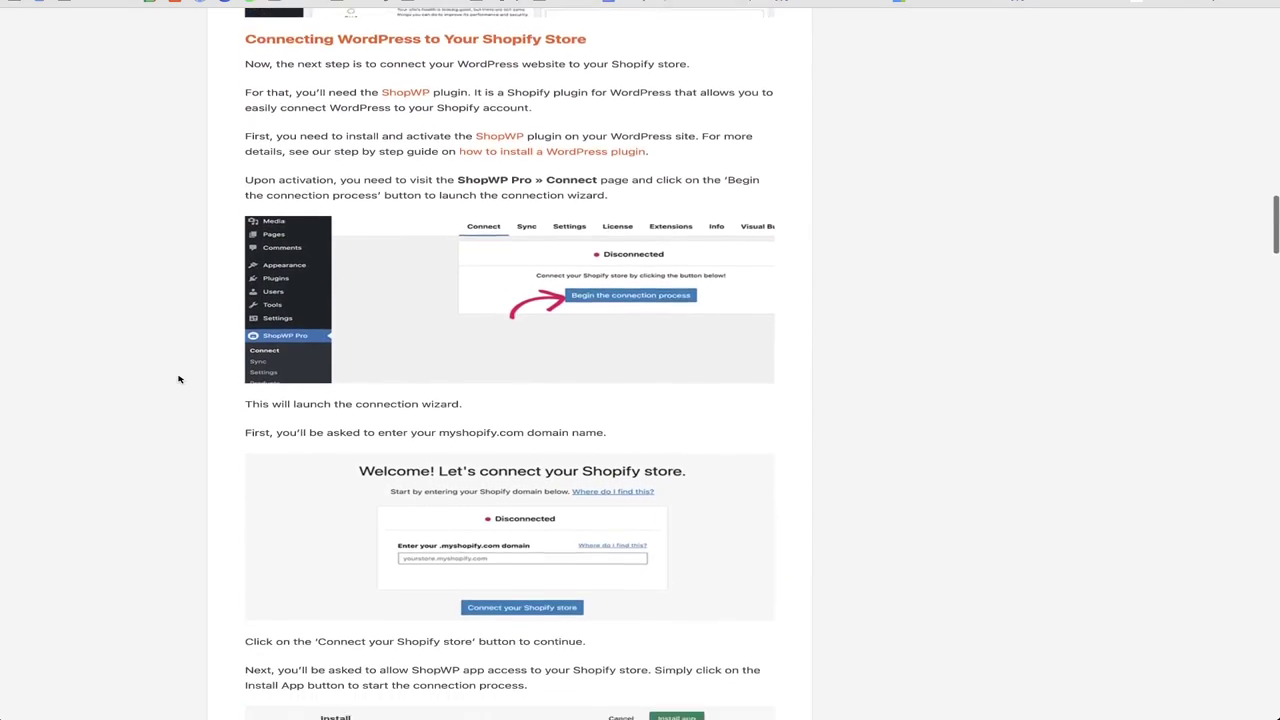
scroll(179, 379, down, 6)
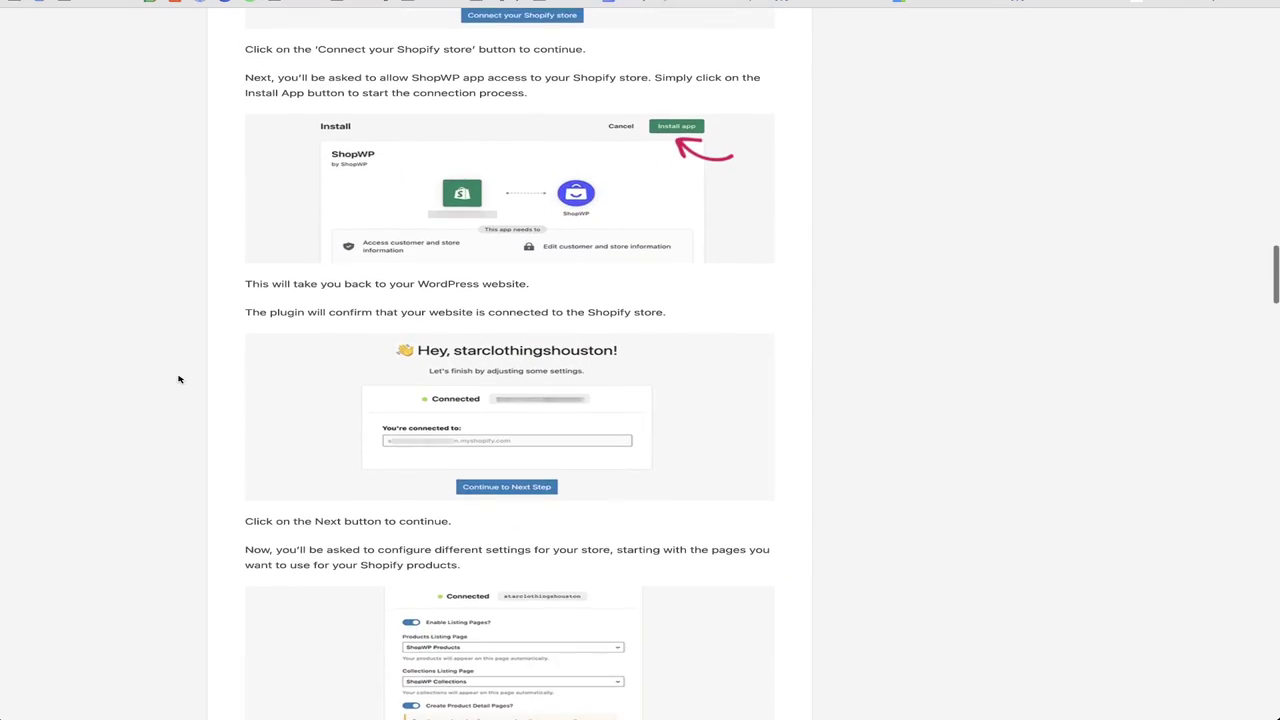
scroll(179, 379, down, 7)
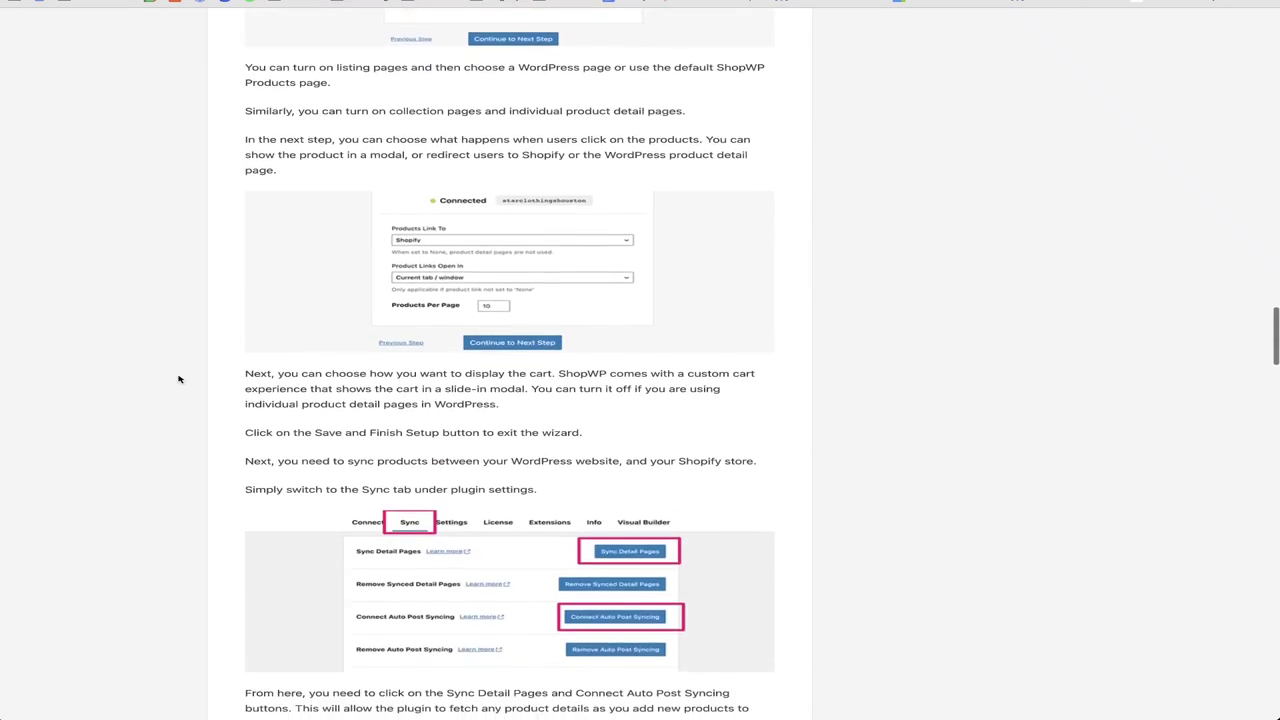
scroll(179, 379, down, 5)
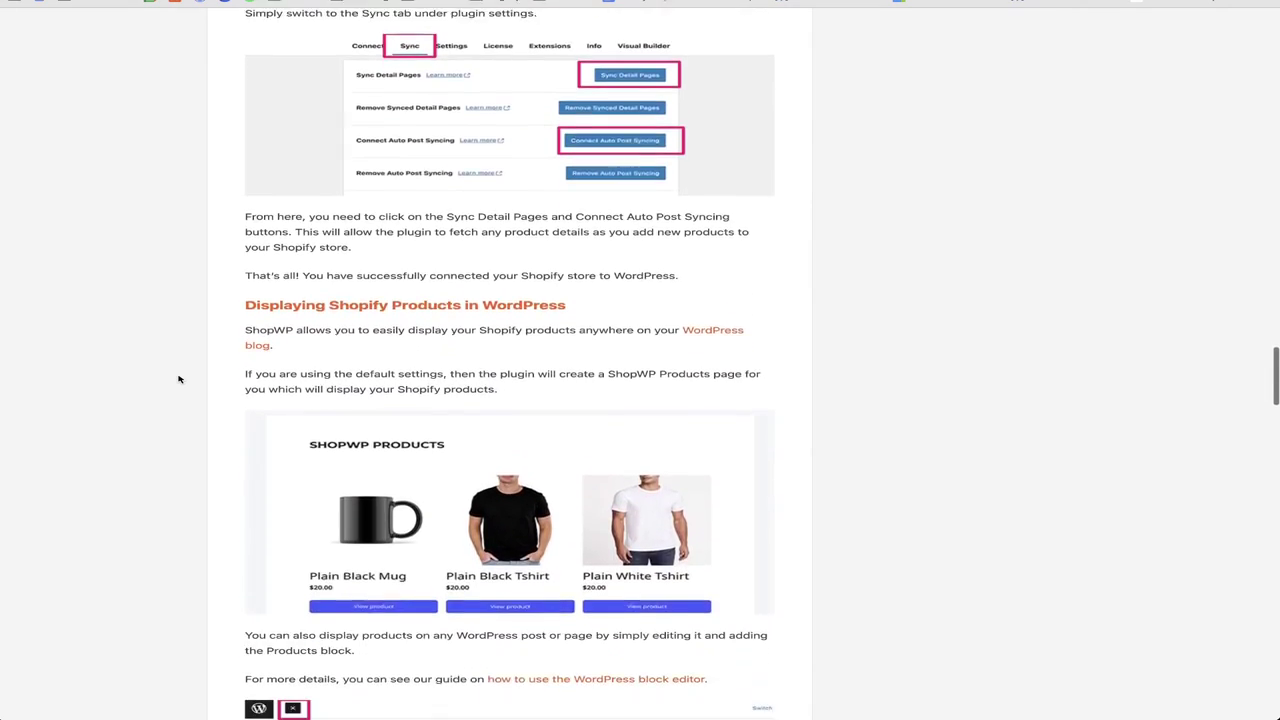
scroll(179, 379, down, 1)
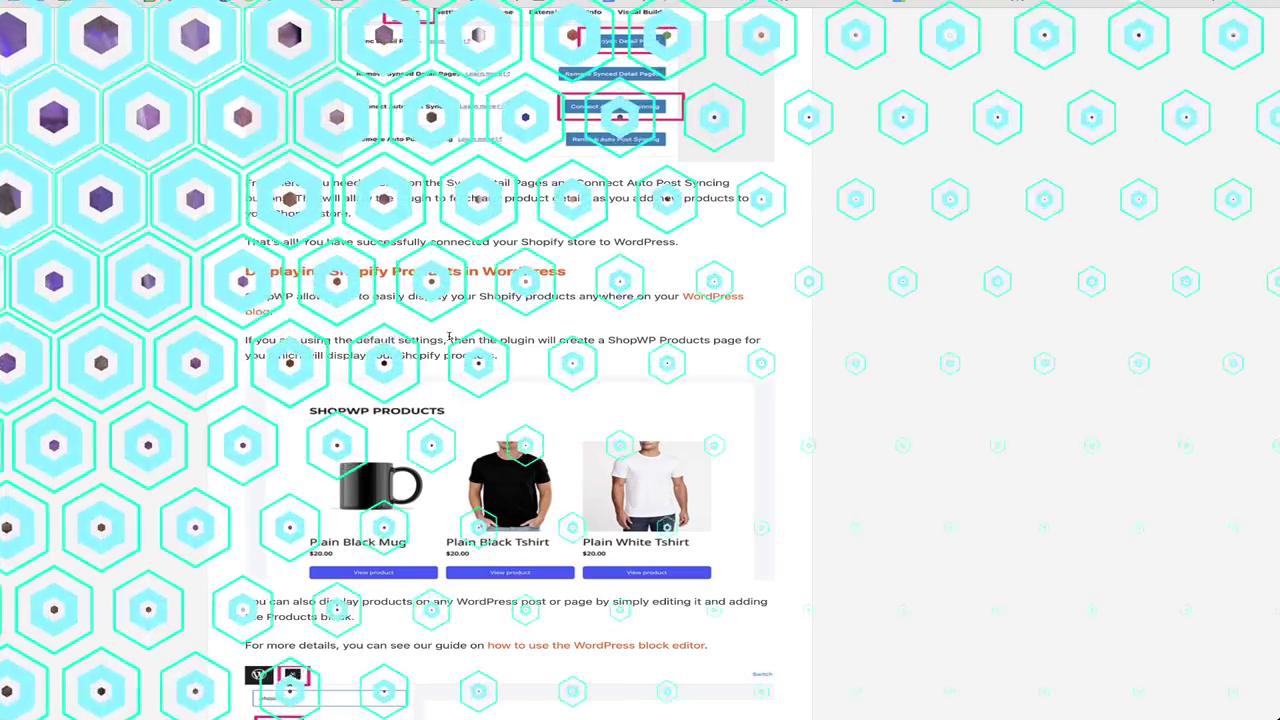